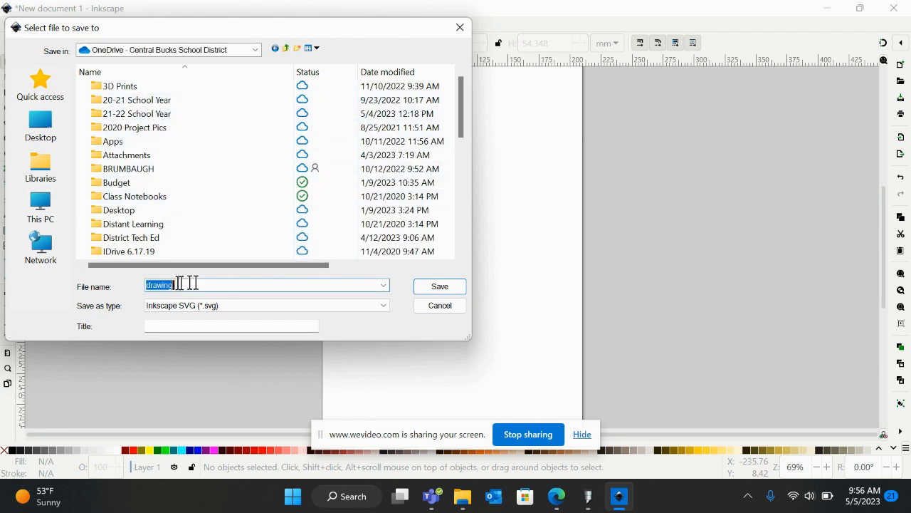
pyautogui.write('Em')
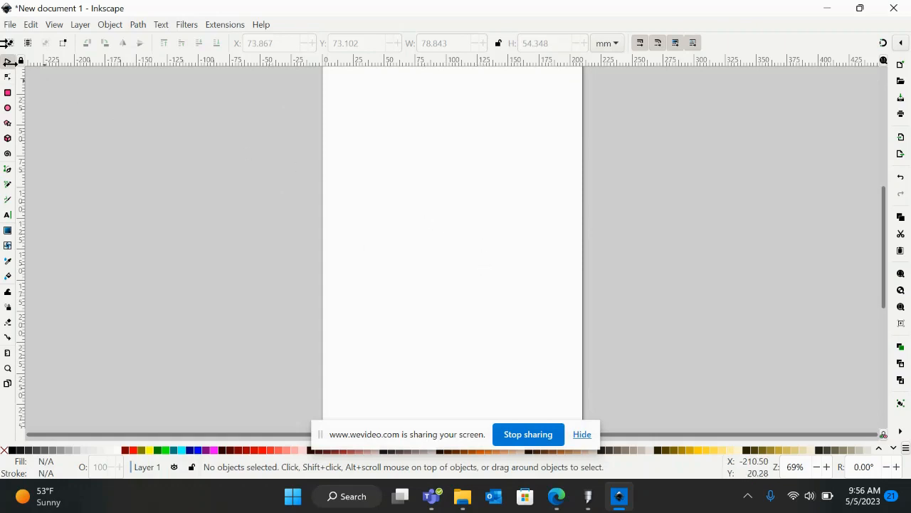
pyautogui.click(9, 25)
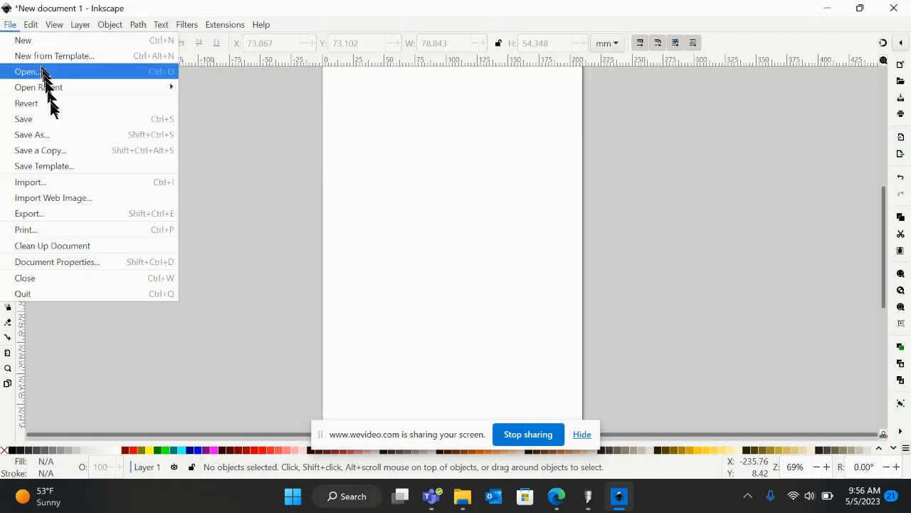
pyautogui.click(28, 127)
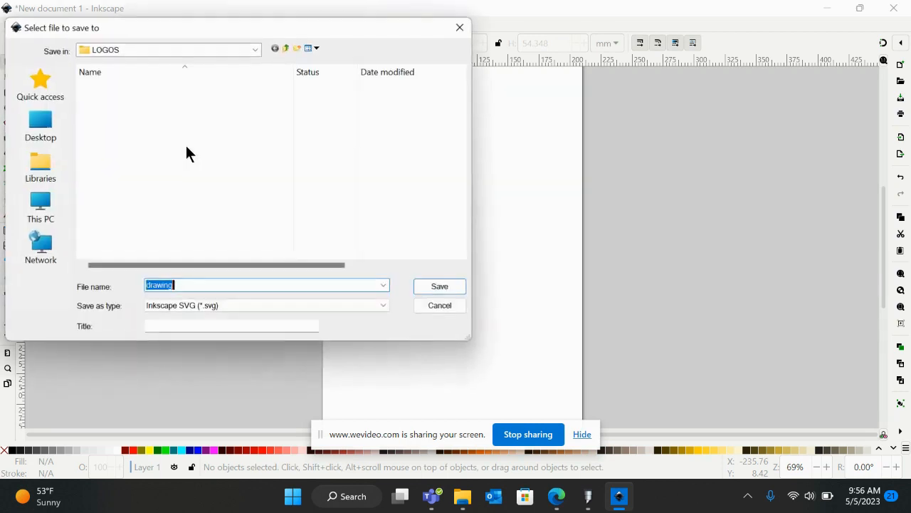
pyautogui.click(254, 50)
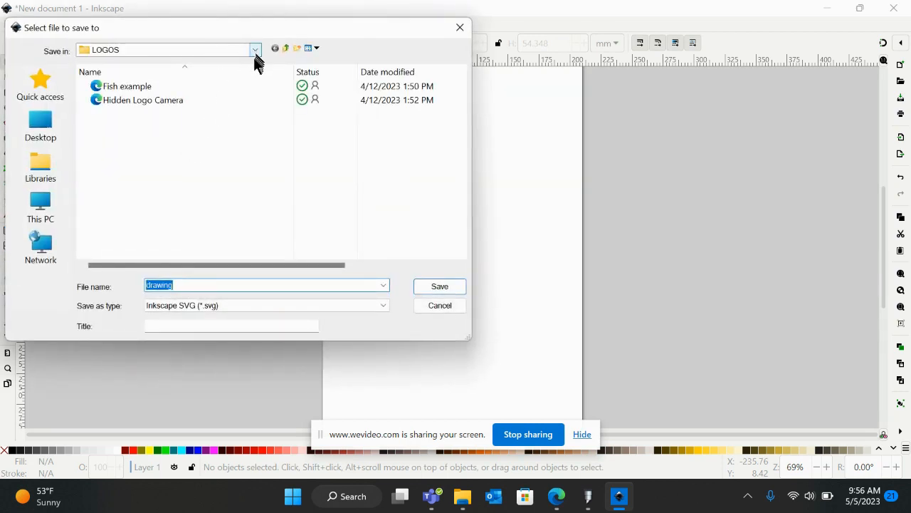
pyautogui.click(218, 120)
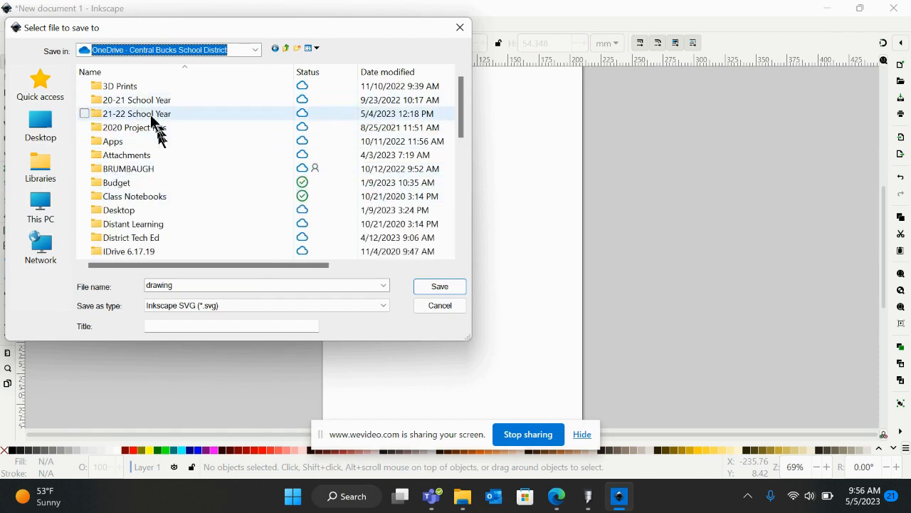
pyautogui.doubleClick(176, 284)
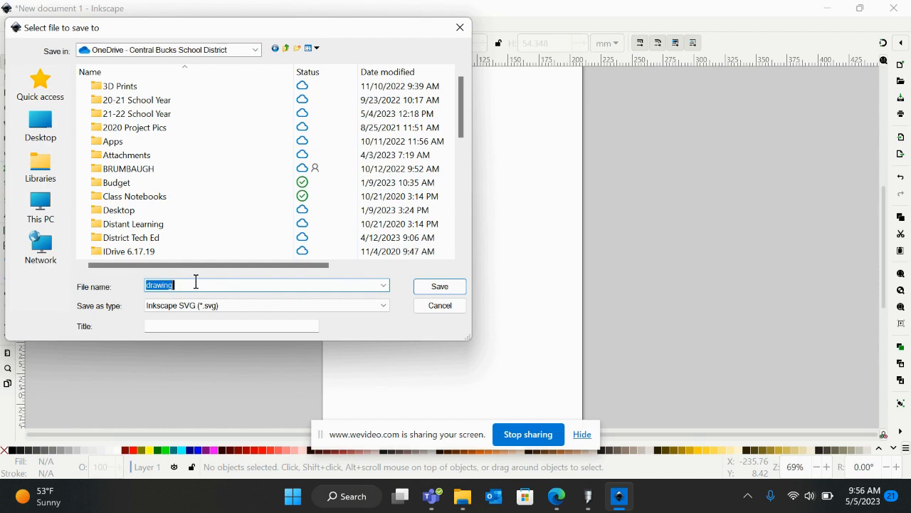
pyautogui.write('Emoji Practice')
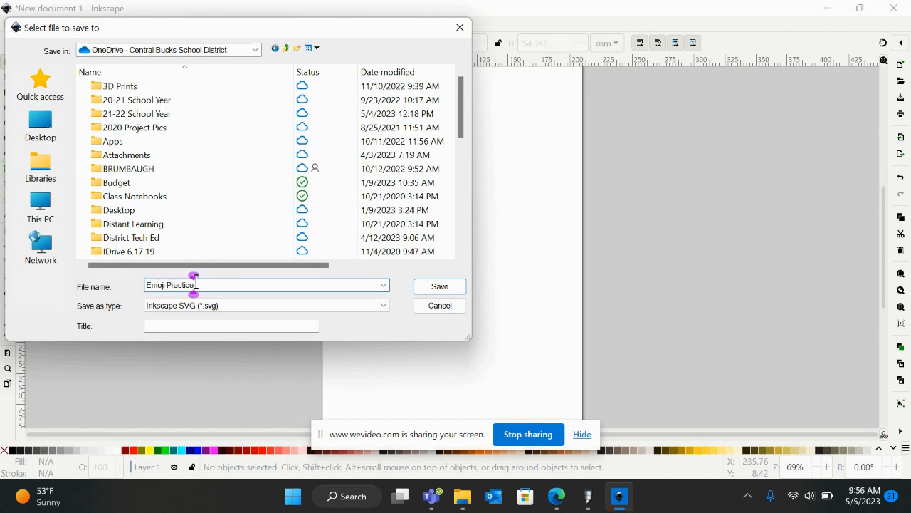
pyautogui.click(461, 28)
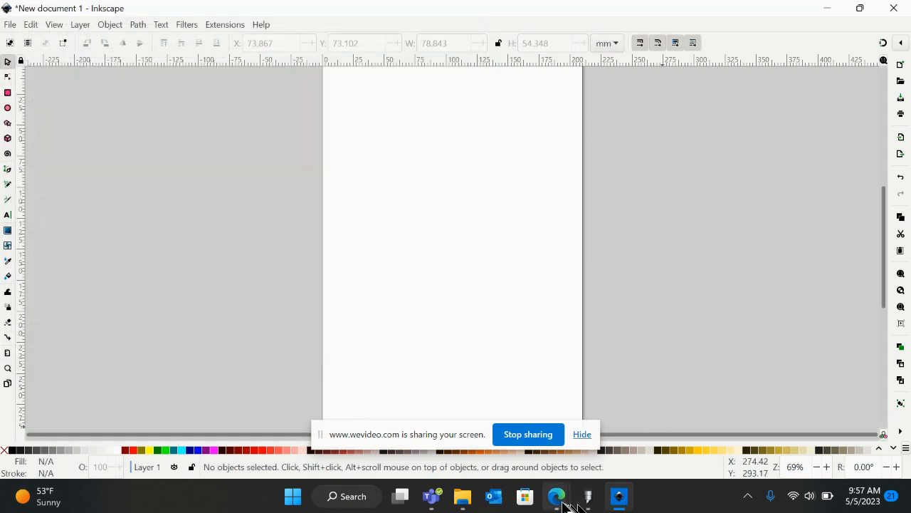
# Switch to the Edge browser and copy the red angry-face emoji from the Bing emoji image results
pyautogui.moveTo(563, 506)
pyautogui.click(544, 420)
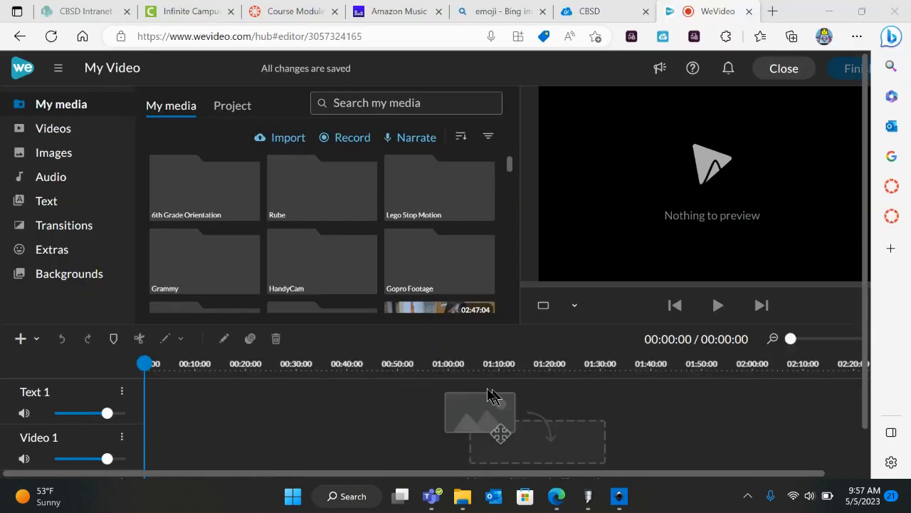
pyautogui.click(505, 13)
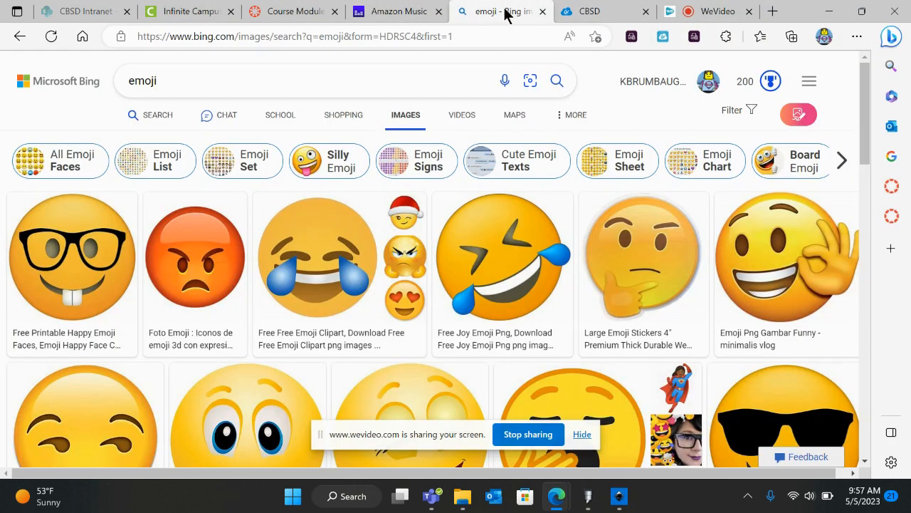
pyautogui.rightClick(201, 234)
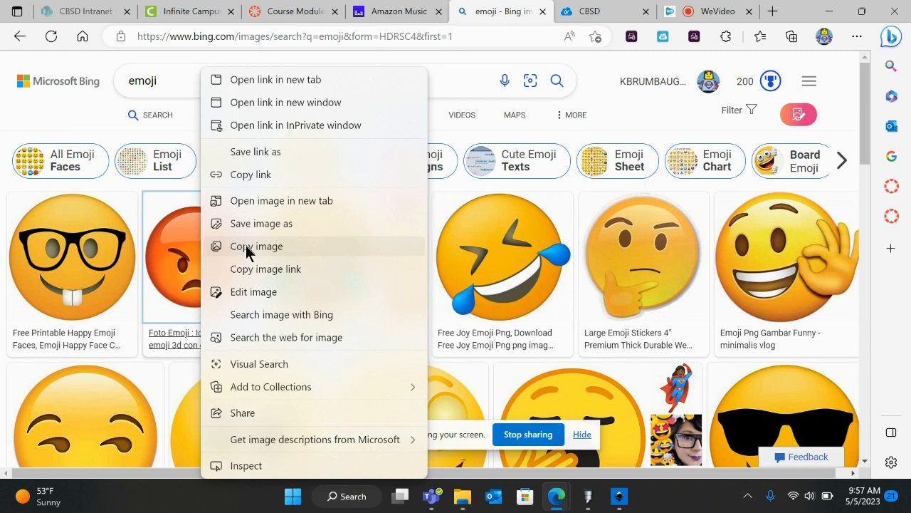
pyautogui.click(249, 246)
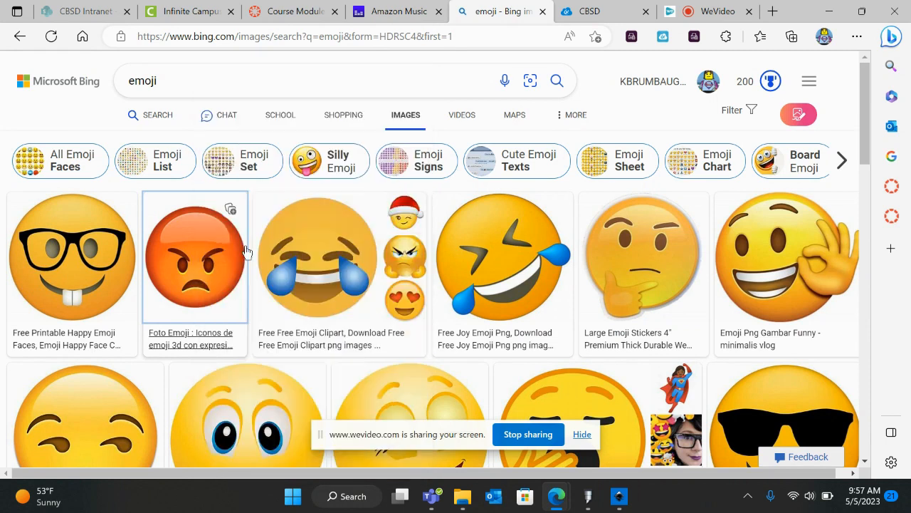
# Switch back to Inkscape, paste the copied emoji onto the page and enlarge it to about 95 by 118 mm
pyautogui.click(619, 499)
pyautogui.rightClick(430, 172)
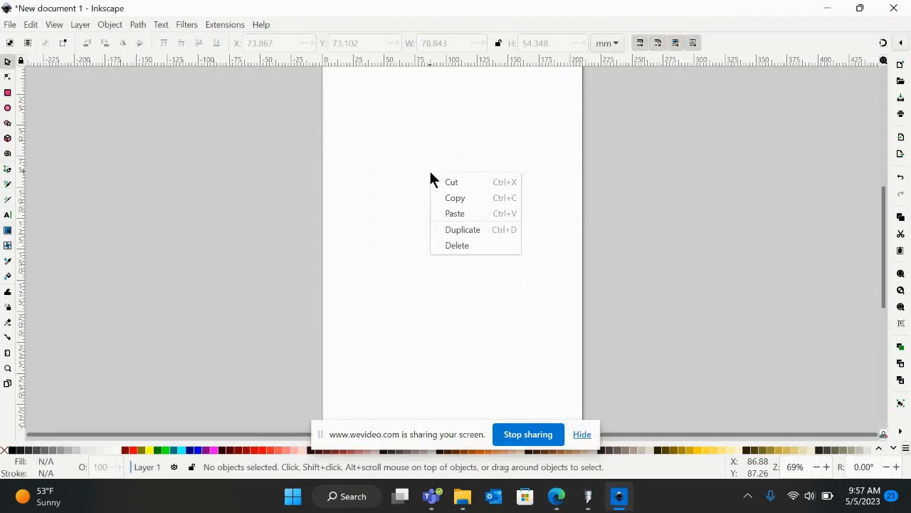
pyautogui.click(454, 213)
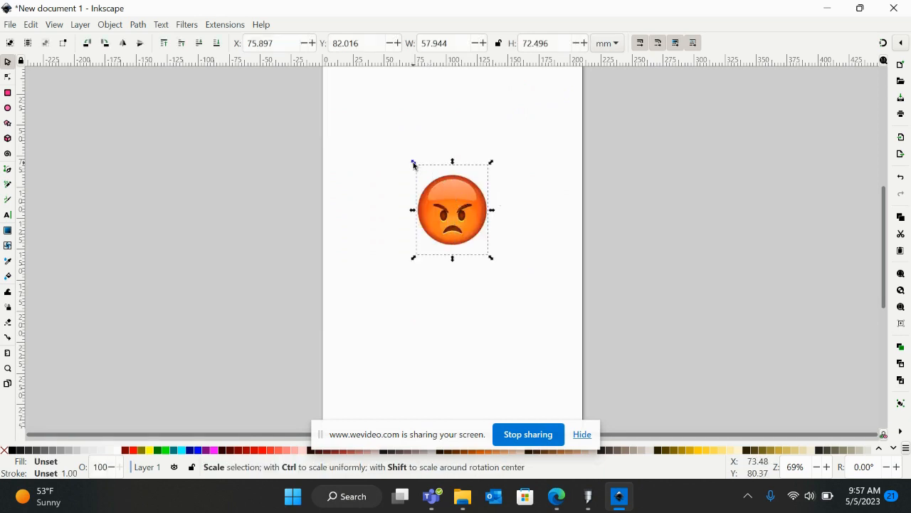
pyautogui.moveTo(411, 163); pyautogui.dragTo(346, 114)
pyautogui.moveTo(448, 194); pyautogui.dragTo(462, 219)
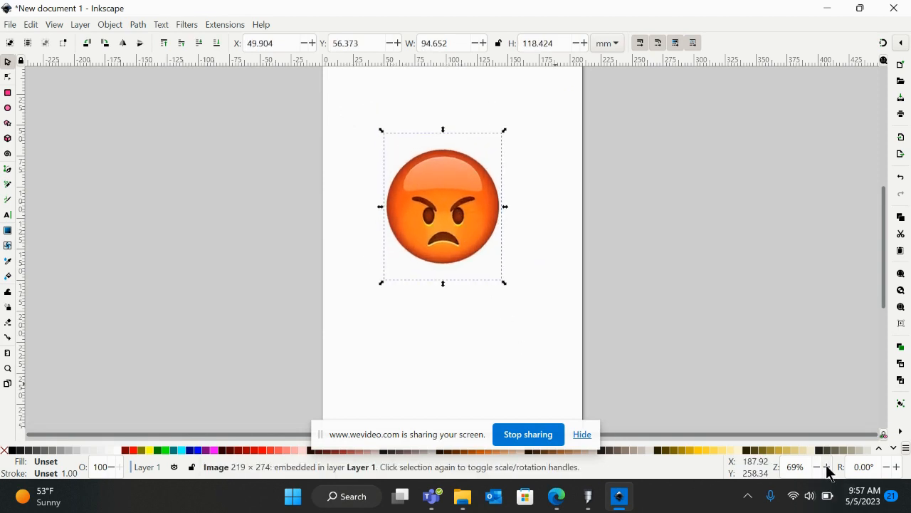
# Trace the emoji's round outer edge with the Pen tool as a closed seven-node path of straight segments
pyautogui.click(827, 466)
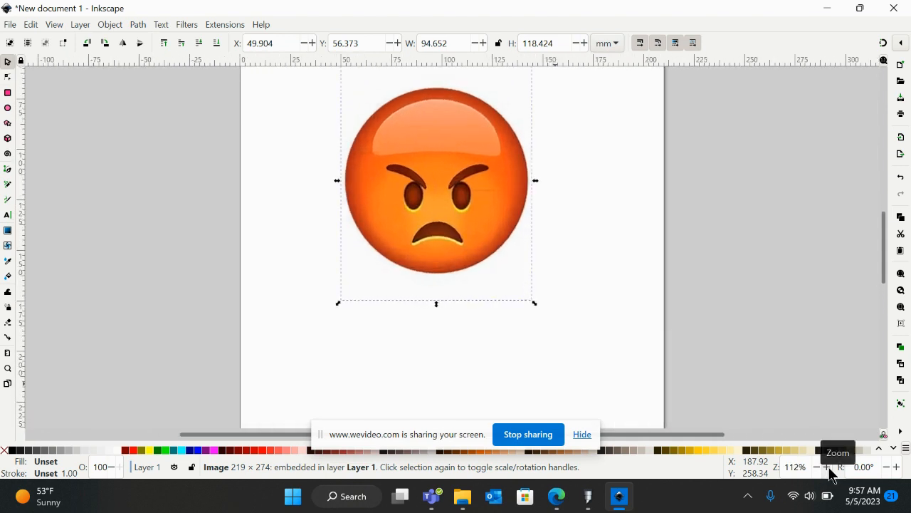
pyautogui.click(827, 466)
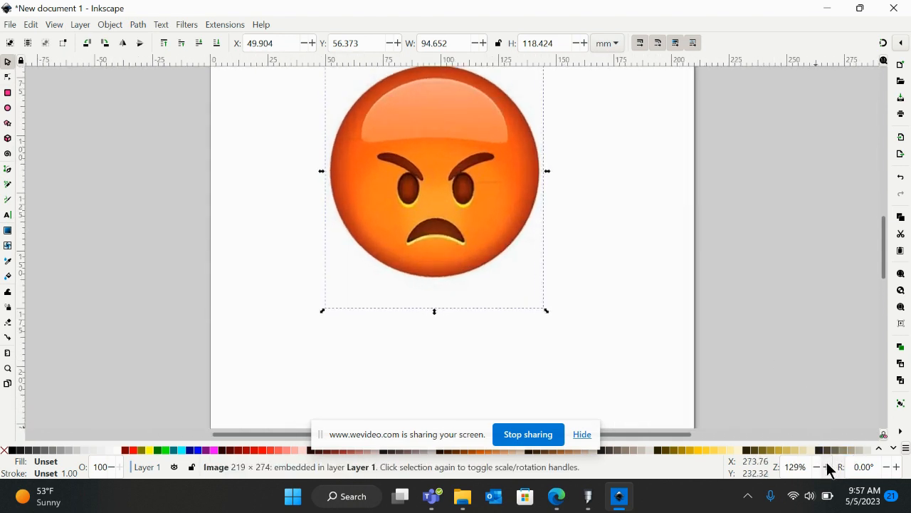
pyautogui.scroll(1, 621, 220)
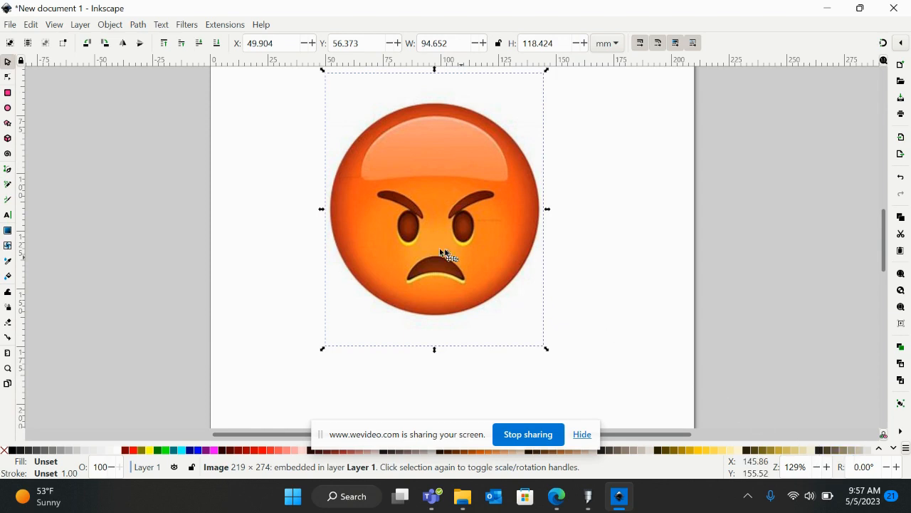
pyautogui.click(9, 175)
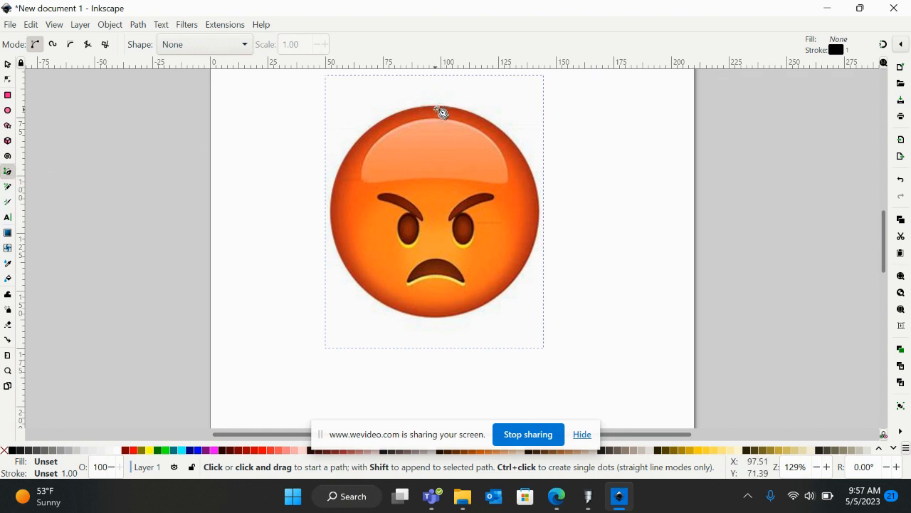
pyautogui.click(437, 106)
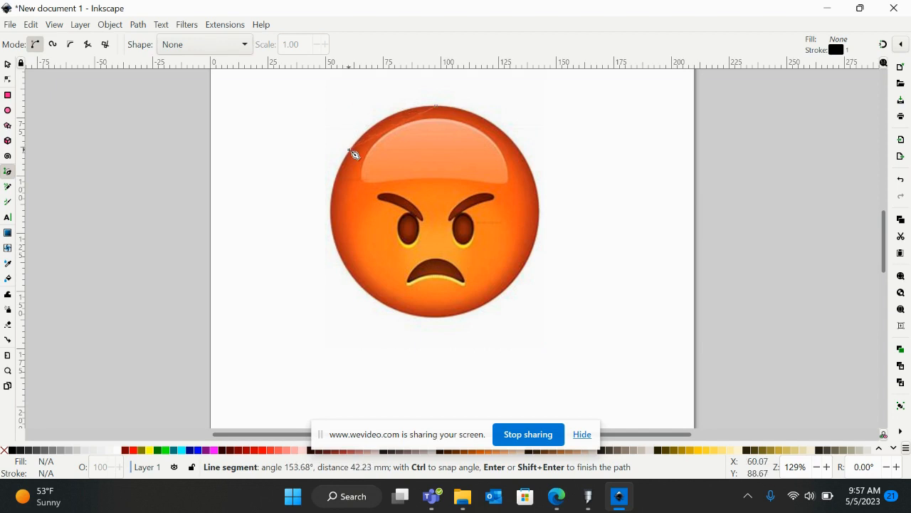
pyautogui.click(349, 150)
pyautogui.click(341, 251)
pyautogui.click(416, 313)
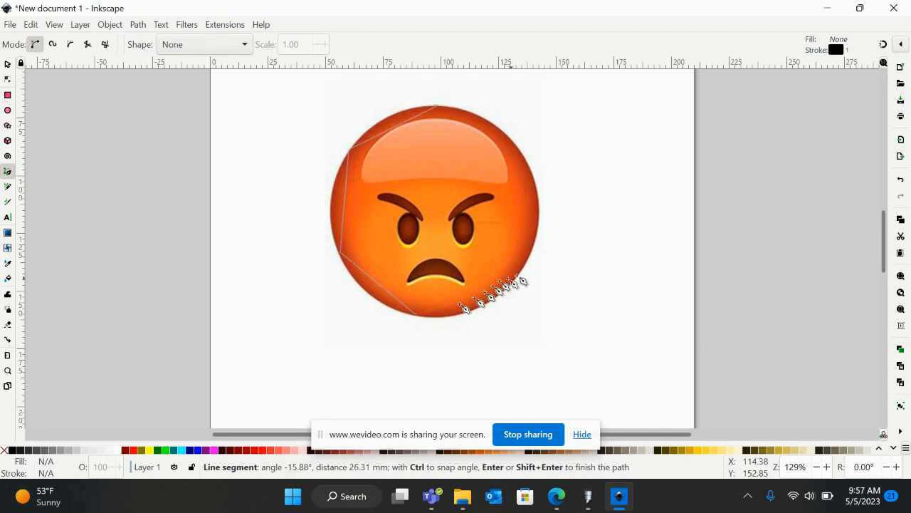
pyautogui.click(522, 273)
pyautogui.click(531, 168)
pyautogui.click(488, 124)
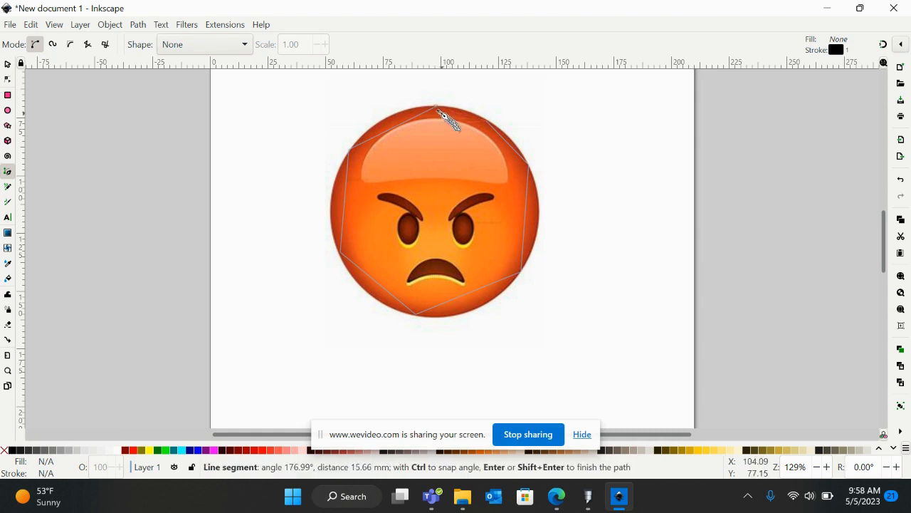
pyautogui.click(437, 108)
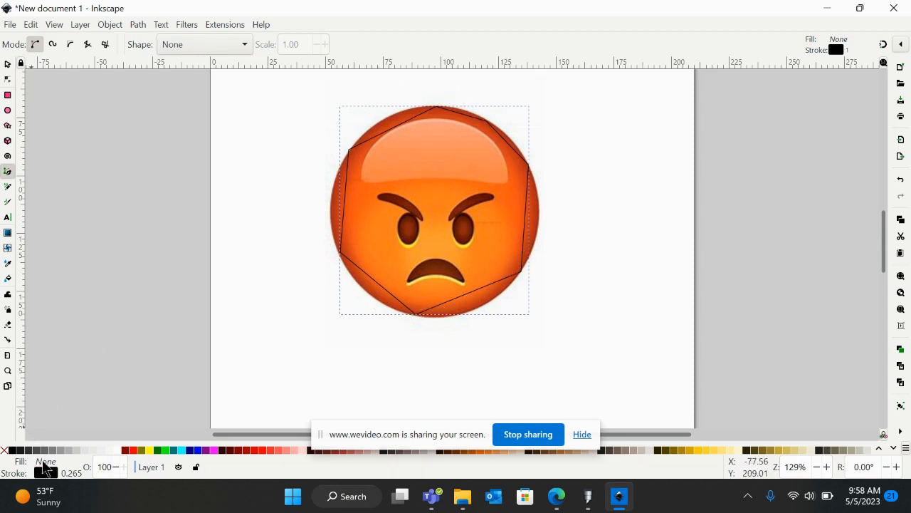
# Give the traced outline a flat black fill and remove its stroke paint
pyautogui.click(44, 467)
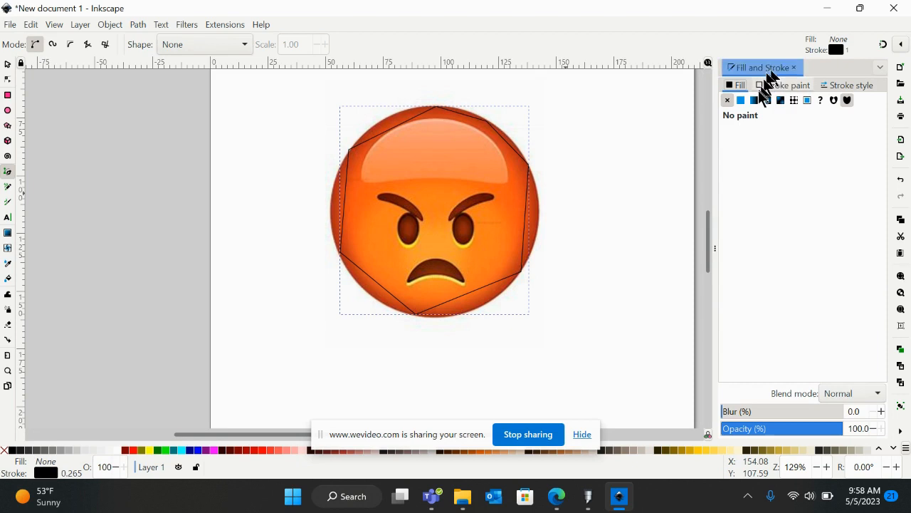
pyautogui.click(741, 100)
pyautogui.click(783, 85)
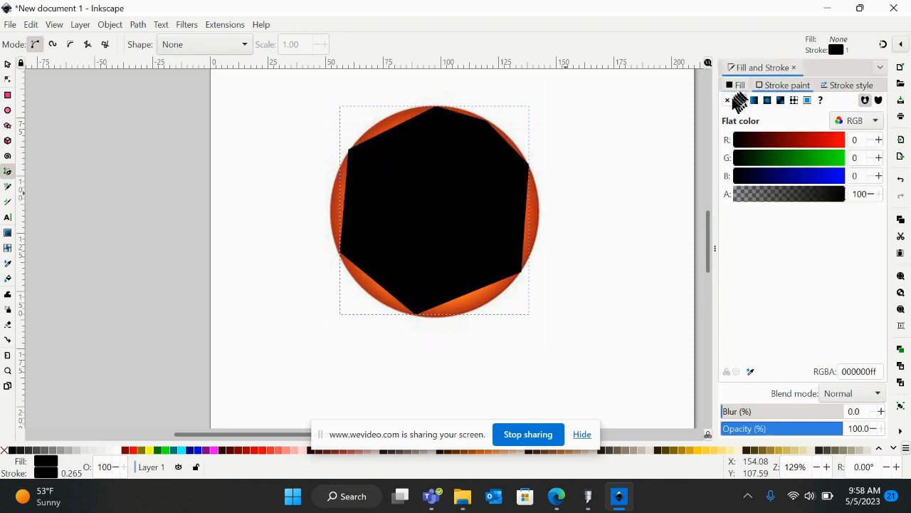
pyautogui.click(728, 100)
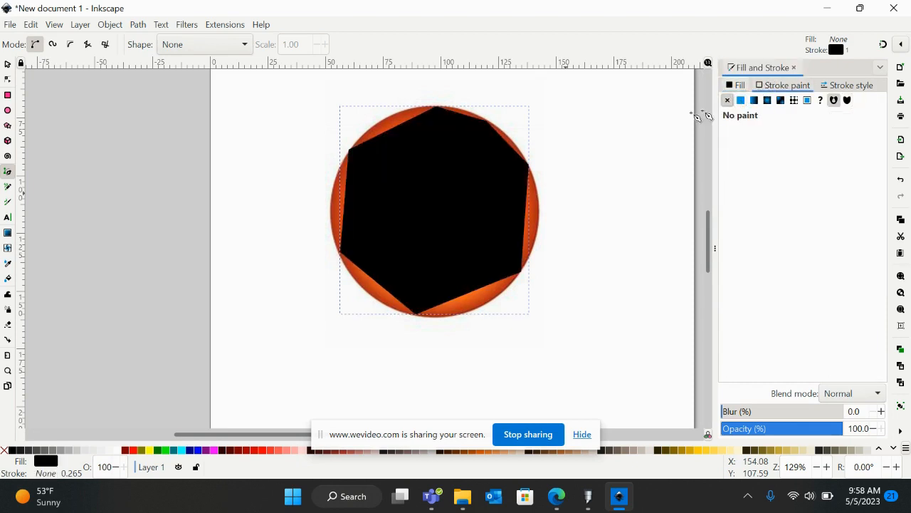
pyautogui.click(794, 67)
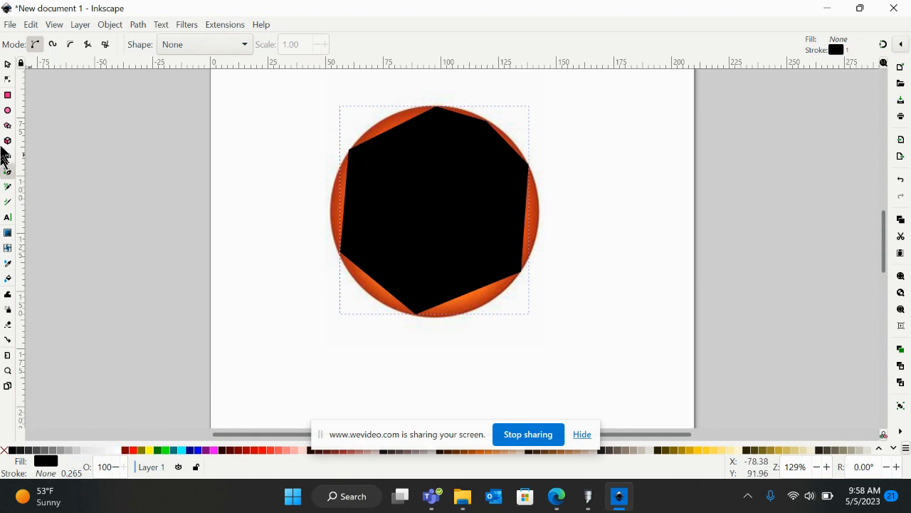
# Select the traced outline, remove its fill and give it a flat black stroke
pyautogui.click(6, 63)
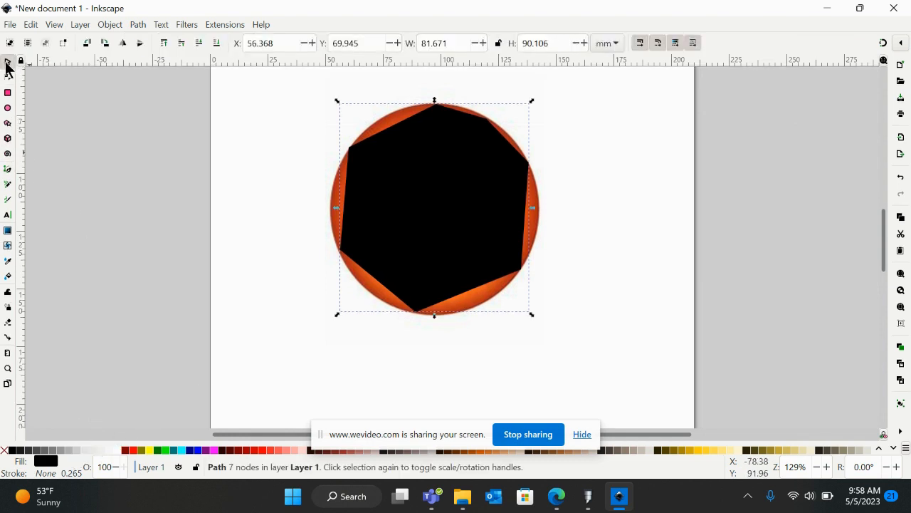
pyautogui.click(442, 177)
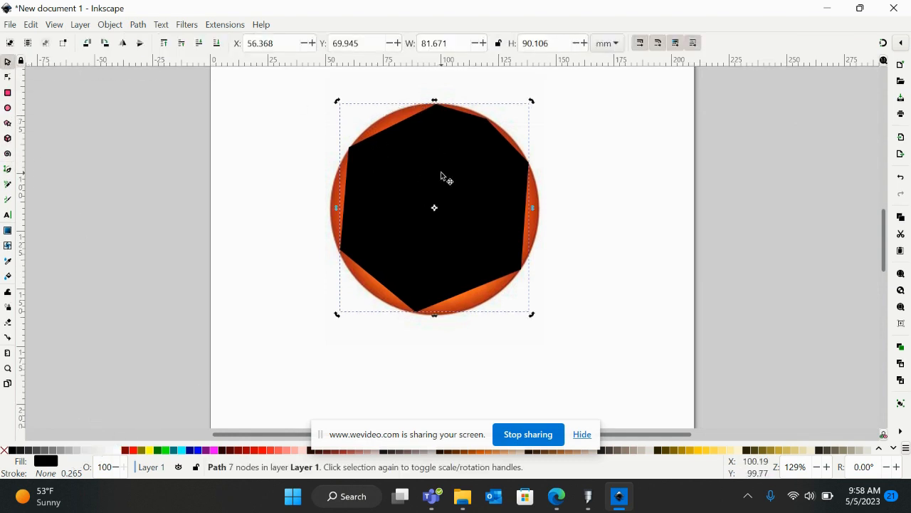
pyautogui.click(45, 460)
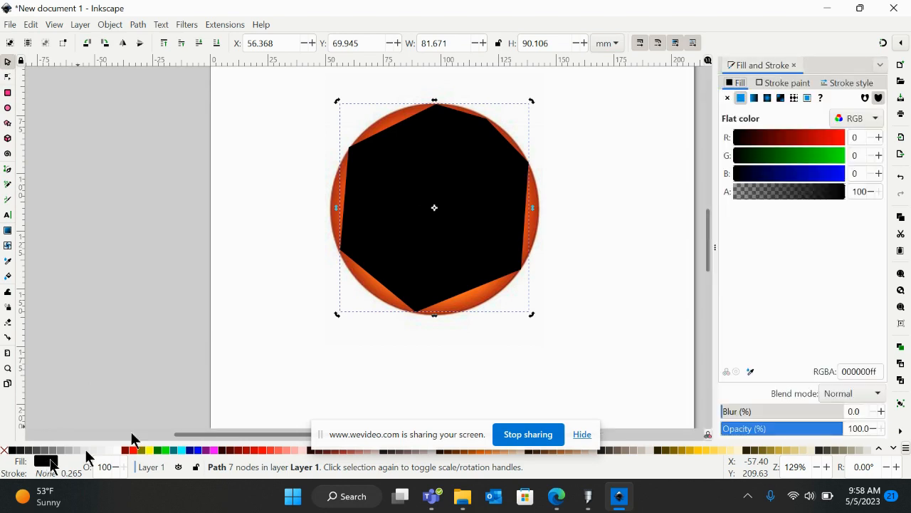
pyautogui.click(728, 97)
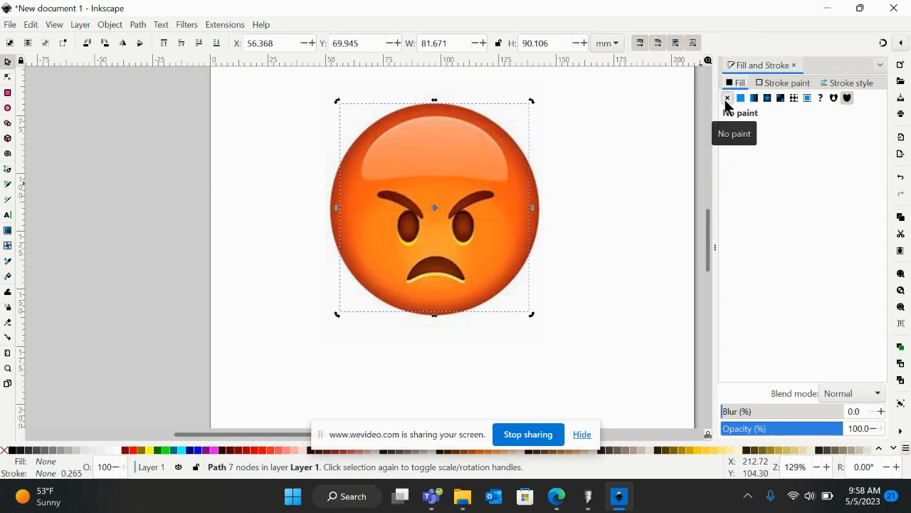
pyautogui.click(770, 87)
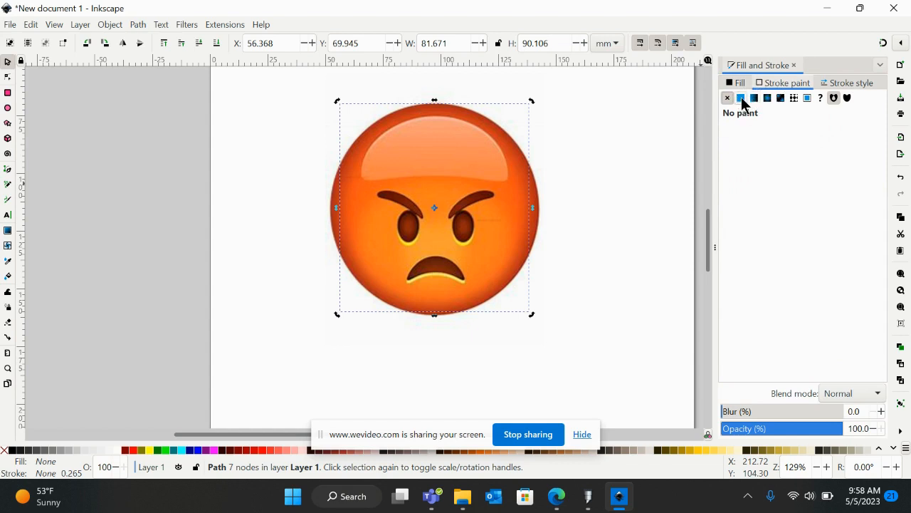
pyautogui.click(740, 98)
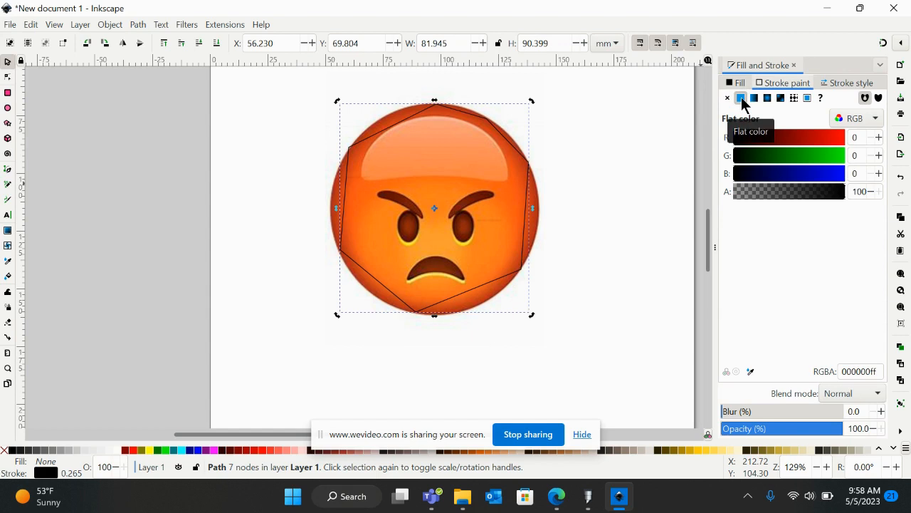
pyautogui.click(794, 65)
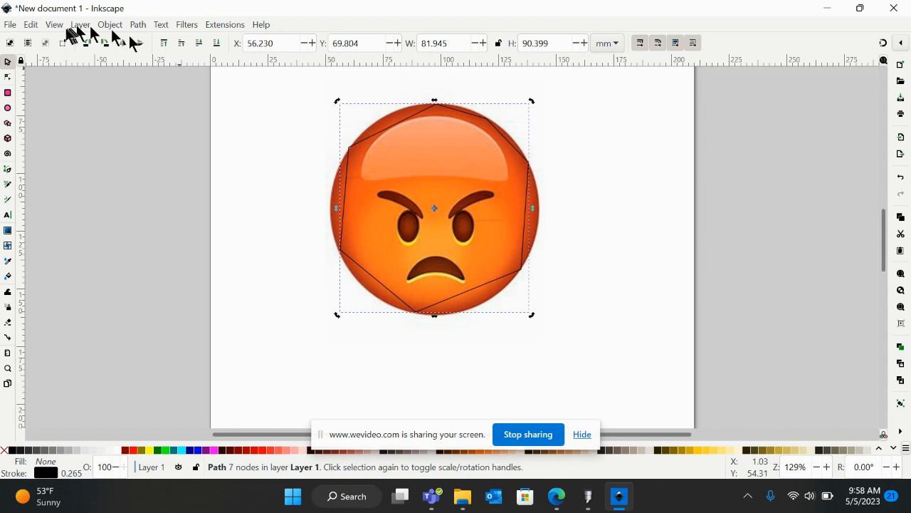
# Convert all seven nodes of the traced face outline to auto-smooth nodes
pyautogui.click(8, 78)
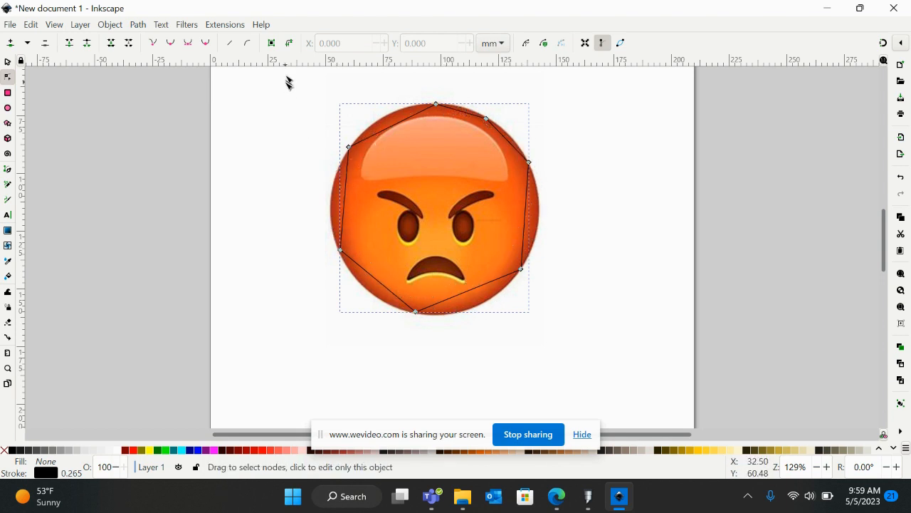
pyautogui.moveTo(288, 83); pyautogui.dragTo(609, 365)
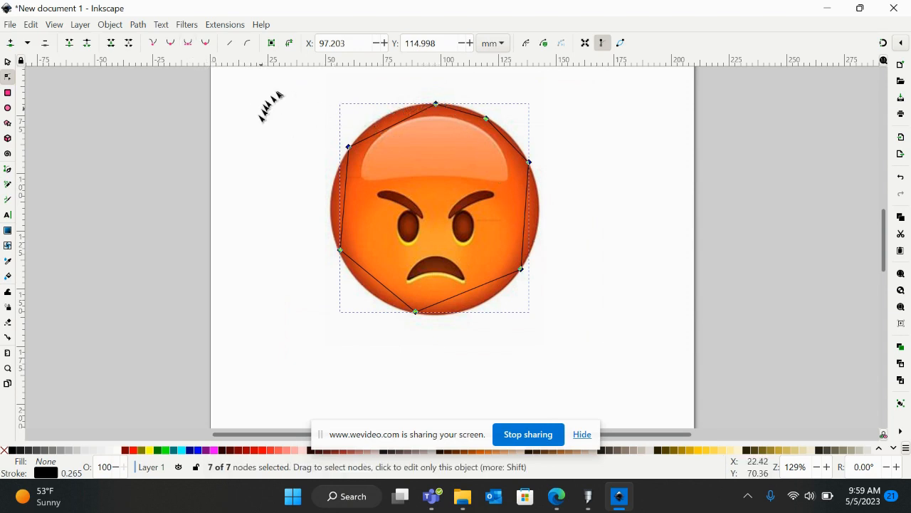
pyautogui.click(206, 45)
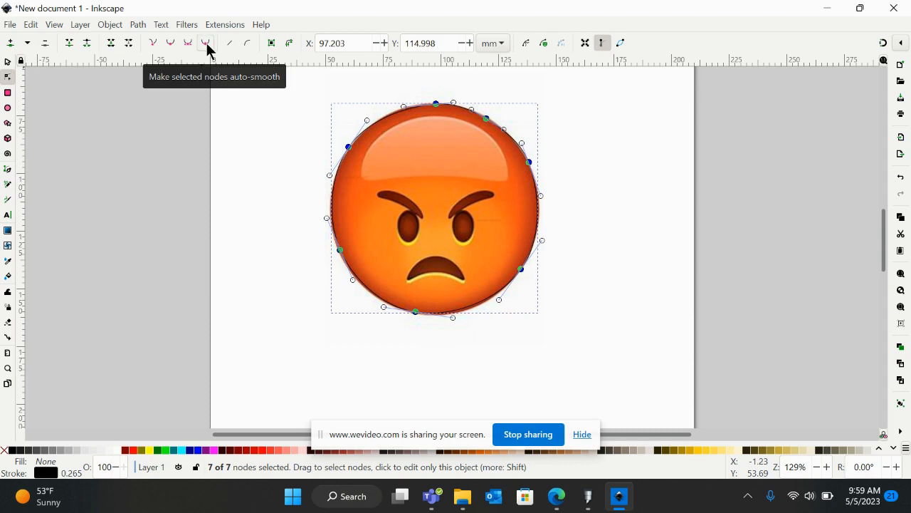
pyautogui.press('Escape')
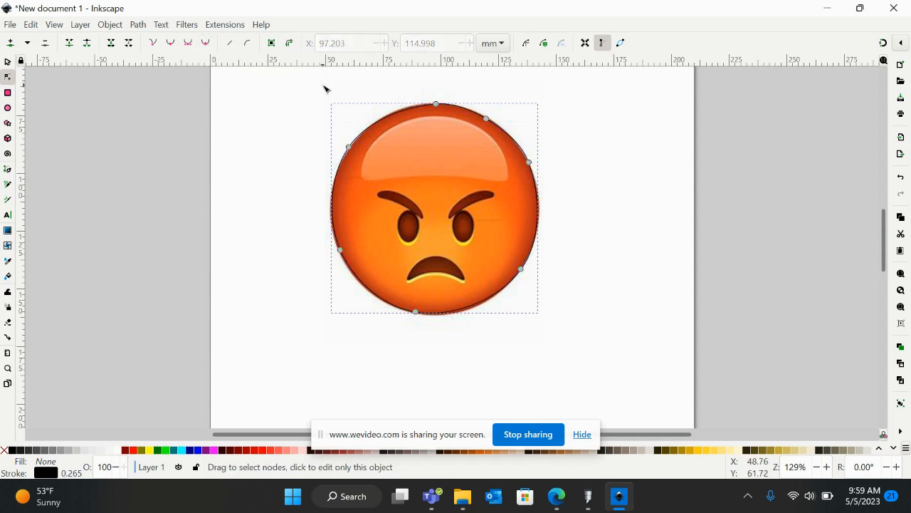
# Reposition the upper-left, lower-left, bottom and top nodes of the face outline to fit the emoji's round edge
pyautogui.moveTo(351, 151); pyautogui.dragTo(353, 148)
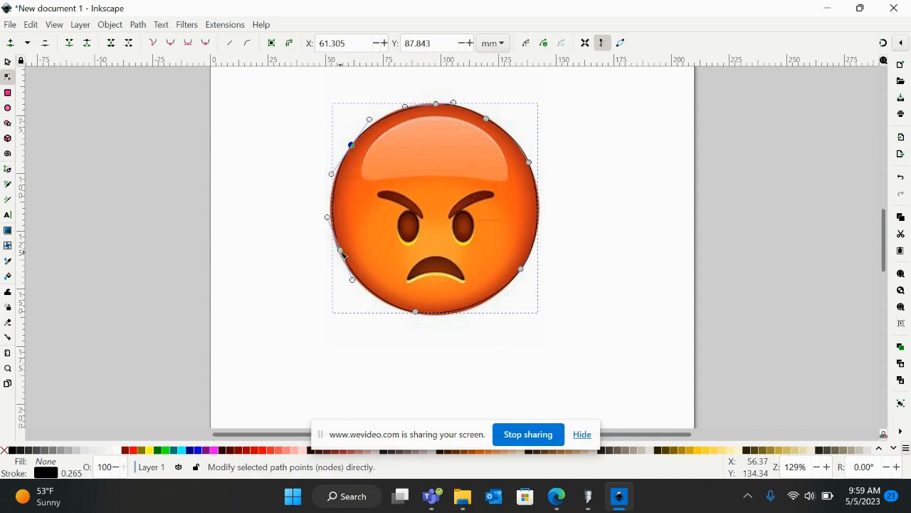
pyautogui.moveTo(339, 250); pyautogui.dragTo(342, 255)
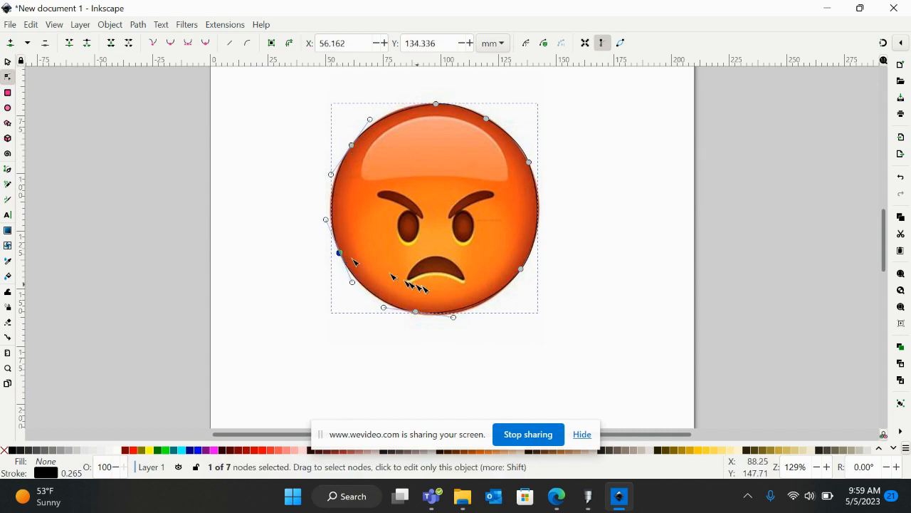
pyautogui.moveTo(420, 315); pyautogui.dragTo(428, 318)
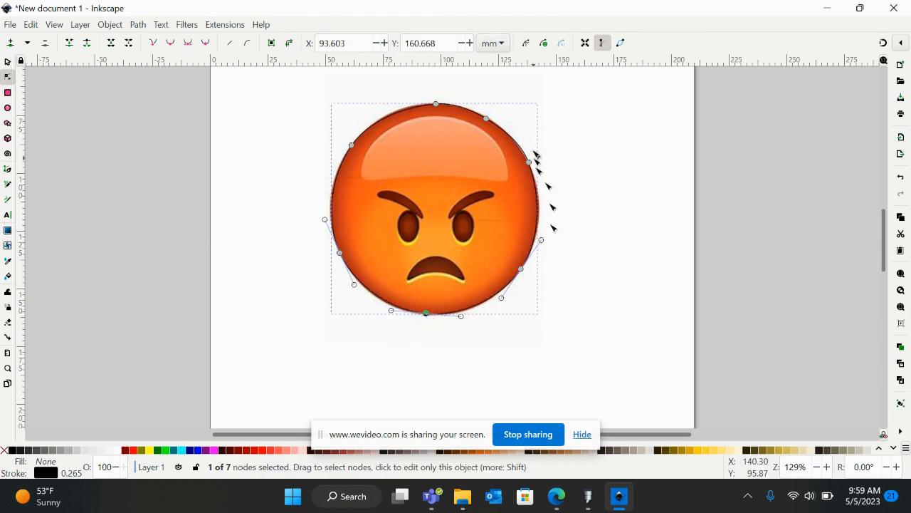
pyautogui.moveTo(437, 107); pyautogui.dragTo(422, 105)
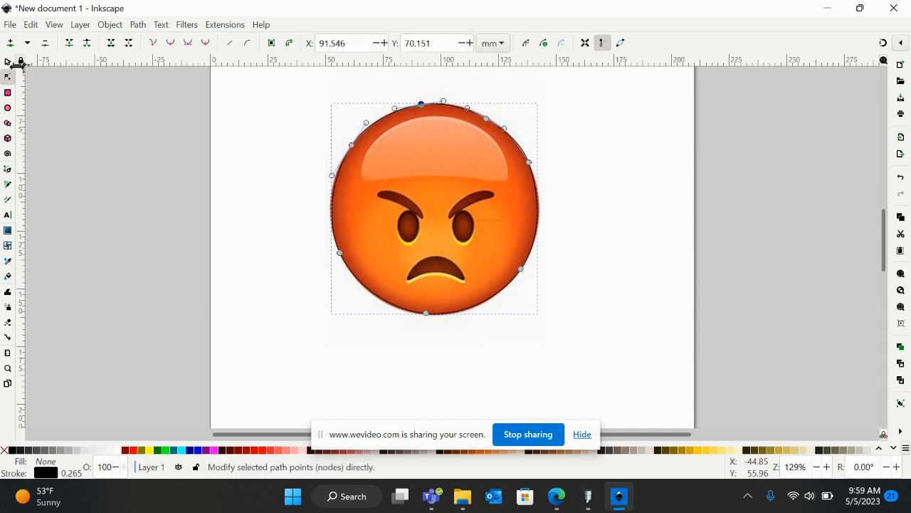
# Trace the emoji's mouth with the Pen tool as a closed eight-node path of straight segments
pyautogui.click(8, 171)
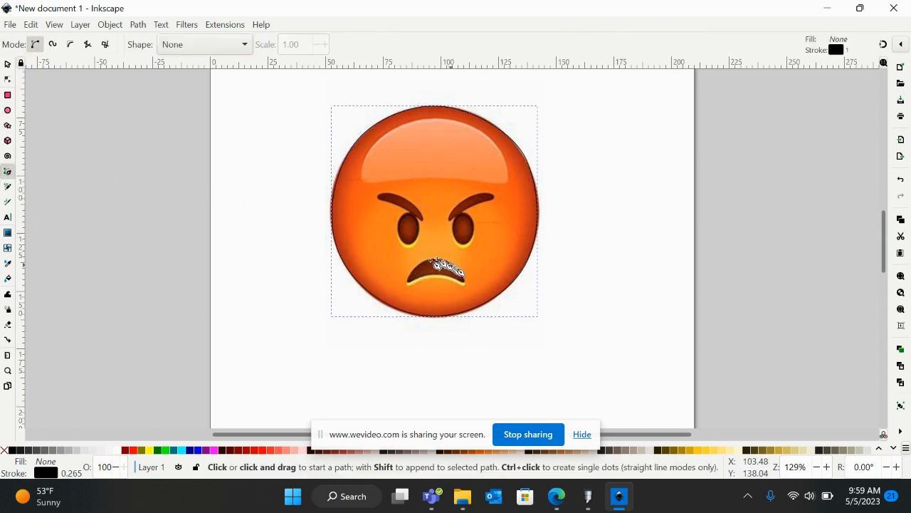
pyautogui.click(458, 269)
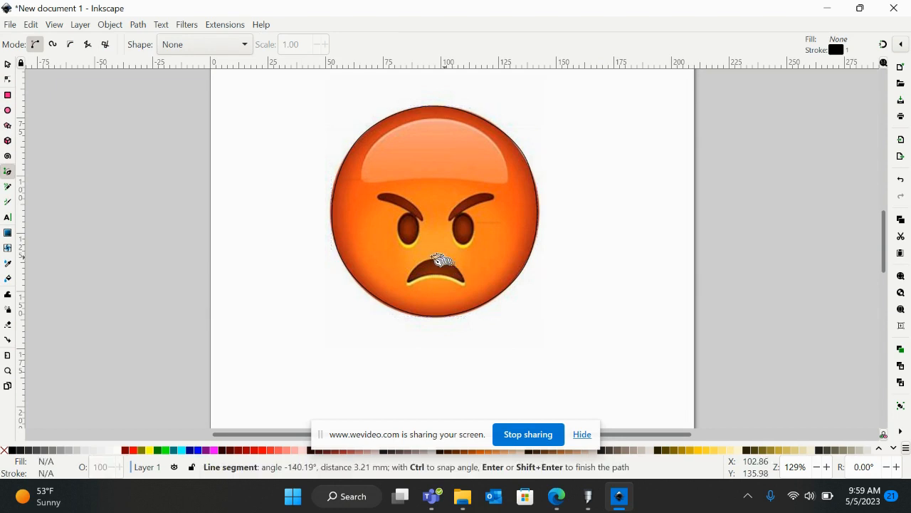
pyautogui.click(434, 263)
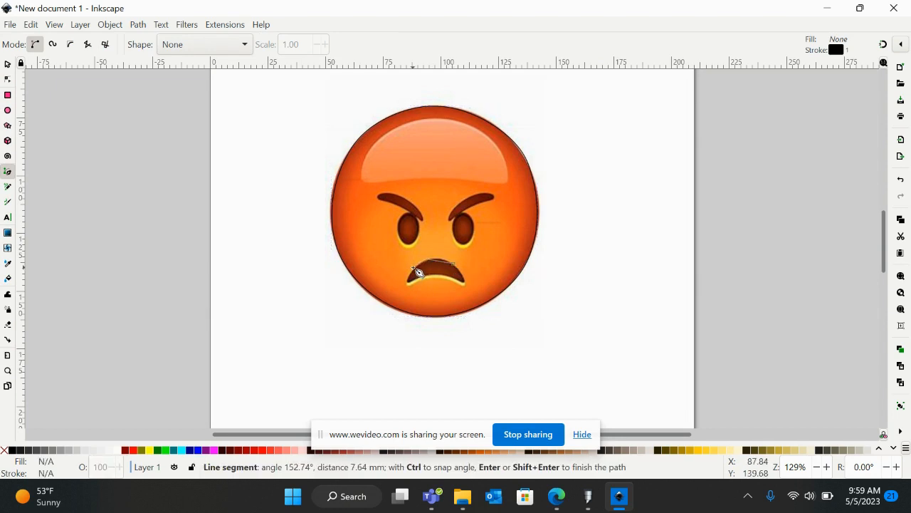
pyautogui.click(415, 270)
pyautogui.click(413, 287)
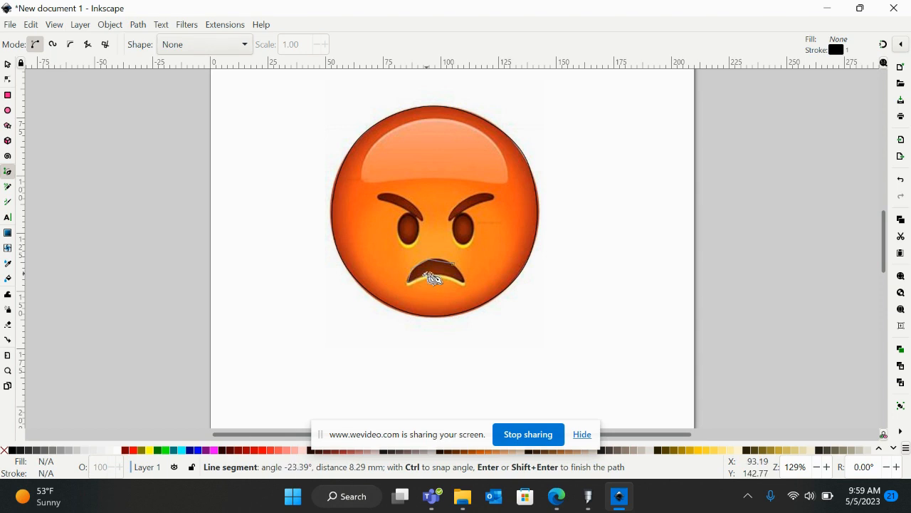
pyautogui.click(438, 280)
pyautogui.click(460, 284)
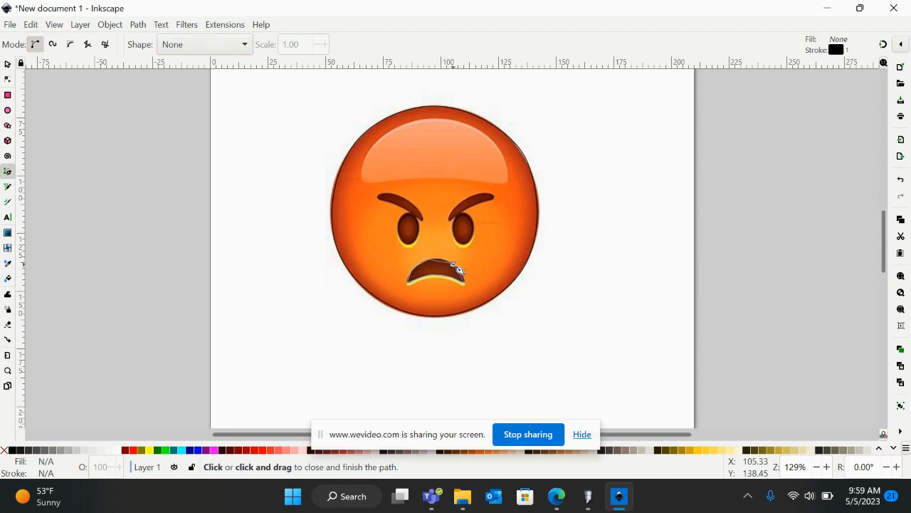
pyautogui.click(458, 269)
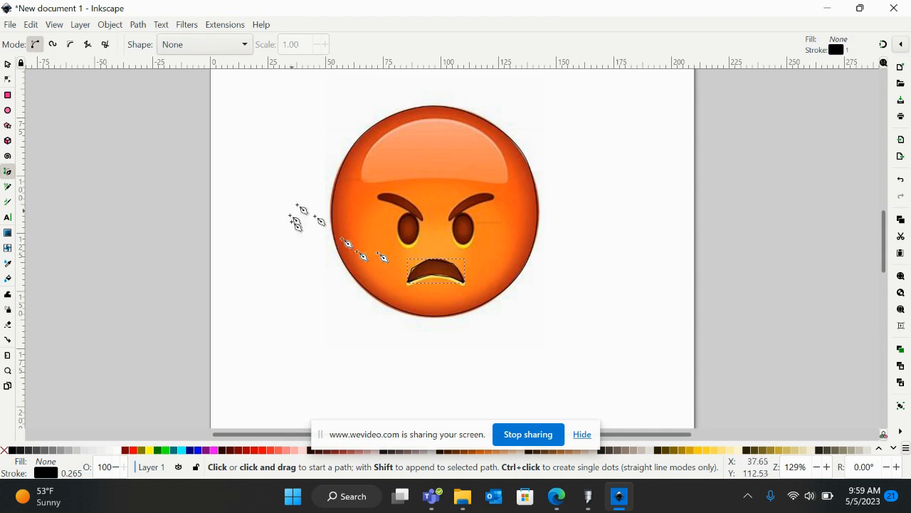
# Make the six nodes along the mouth's upper and lower curves auto-smooth, leaving out the two corner nodes
pyautogui.click(8, 79)
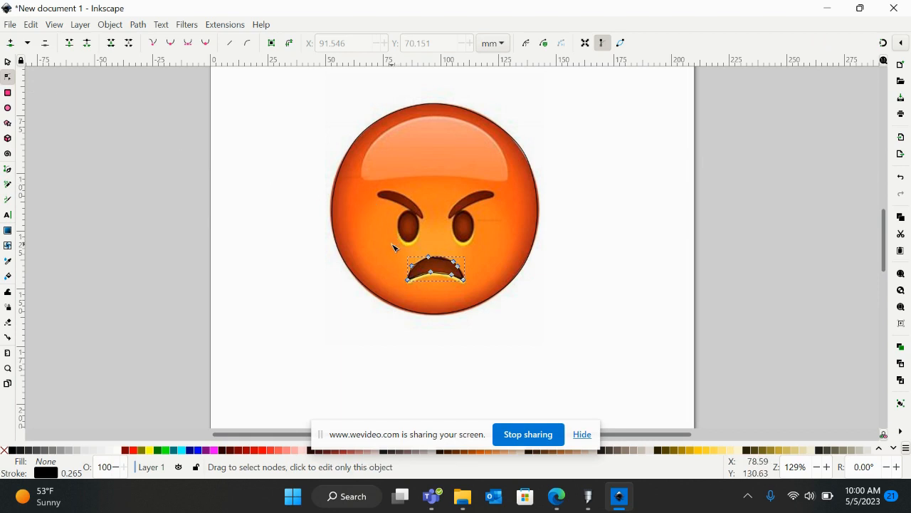
pyautogui.click(422, 262)
pyautogui.keyDown('shift'); pyautogui.click(428, 257); pyautogui.keyUp('shift')
pyautogui.keyDown('shift'); pyautogui.click(454, 263); pyautogui.keyUp('shift')
pyautogui.keyDown('shift'); pyautogui.click(458, 267); pyautogui.keyUp('shift')
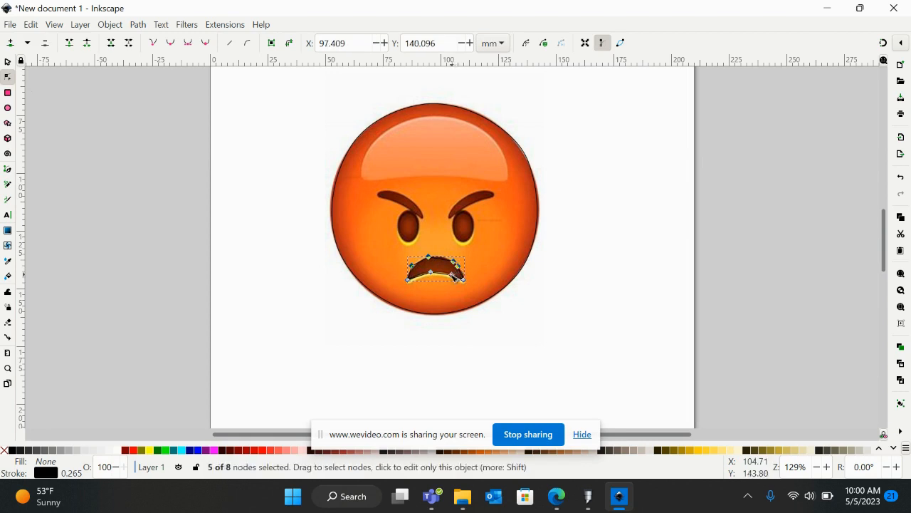
pyautogui.keyDown('shift'); pyautogui.click(431, 272); pyautogui.keyUp('shift')
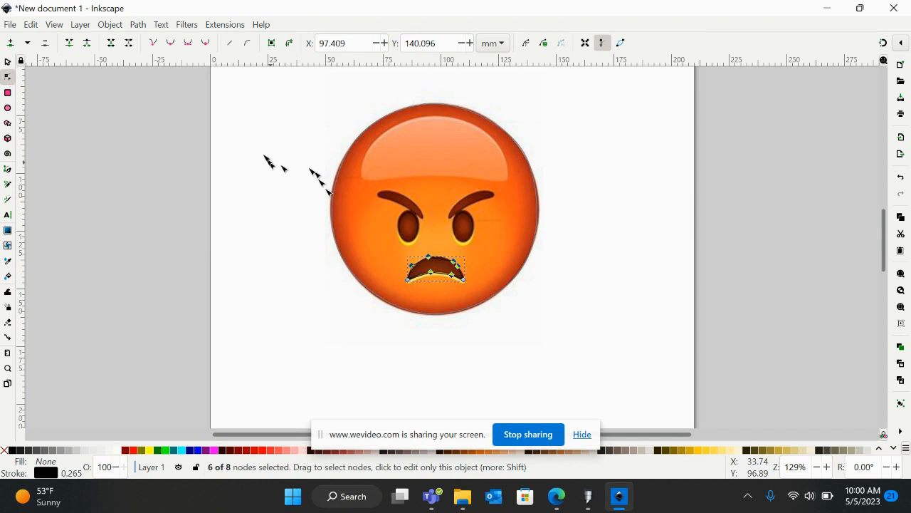
pyautogui.click(207, 44)
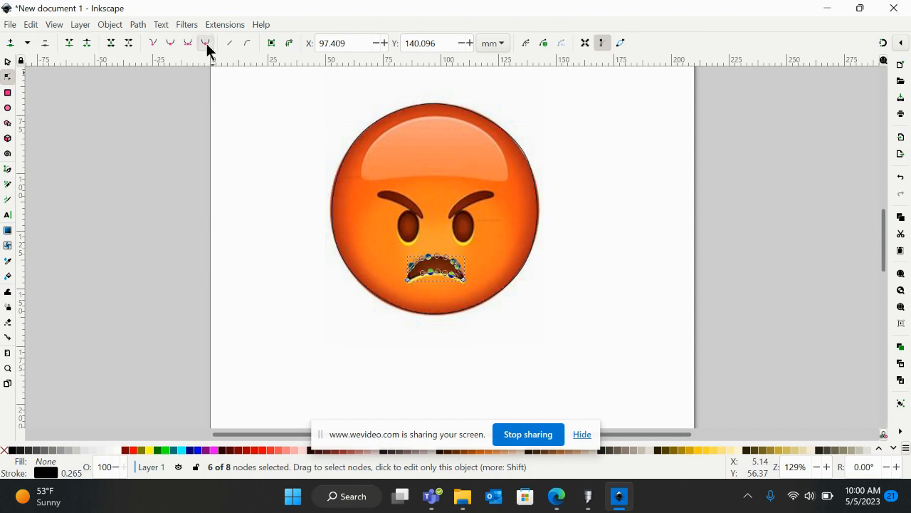
# Move the mouth outline's top node to the middle of the upper lip edge and deselect the path
pyautogui.click(266, 163)
pyautogui.moveTo(416, 265); pyautogui.dragTo(438, 258)
pyautogui.click(602, 253)
pyautogui.click(602, 253)
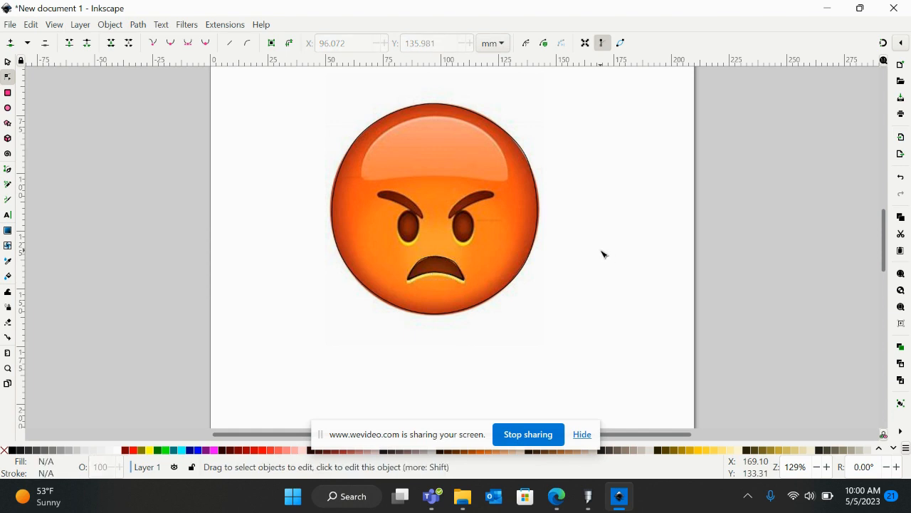
# Check the traced face and mouth paths in Outline display mode, and return to Normal display mode
pyautogui.click(56, 27)
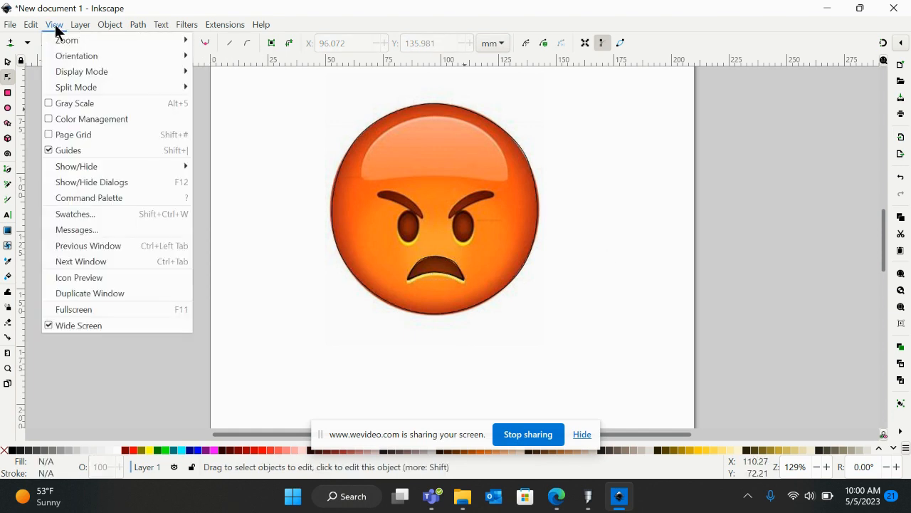
pyautogui.moveTo(73, 71)
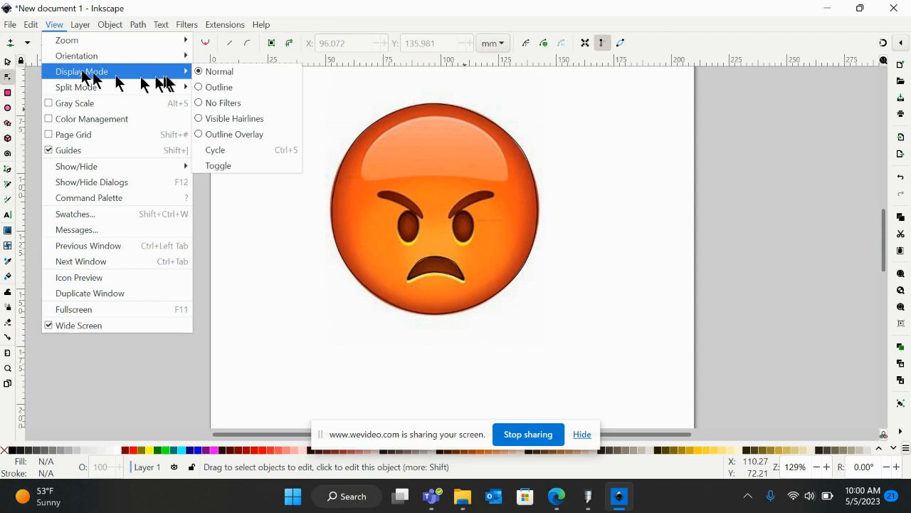
pyautogui.click(217, 88)
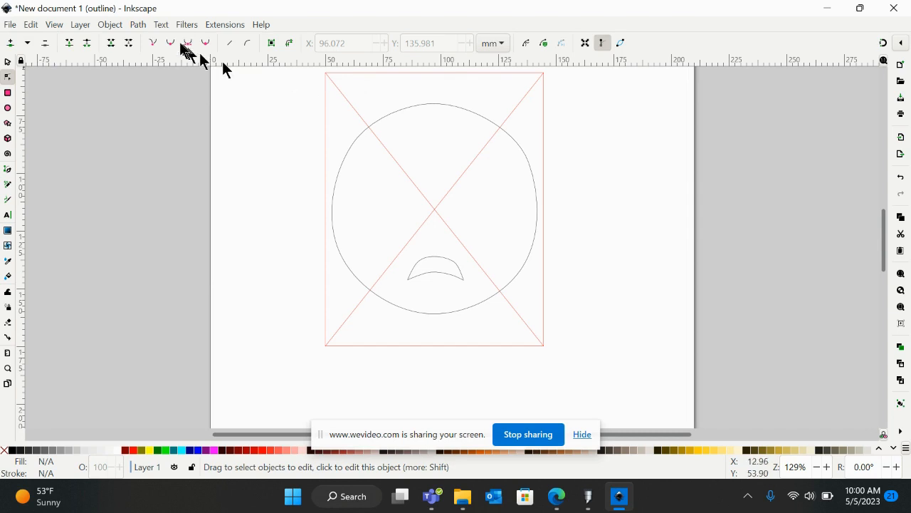
pyautogui.click(59, 27)
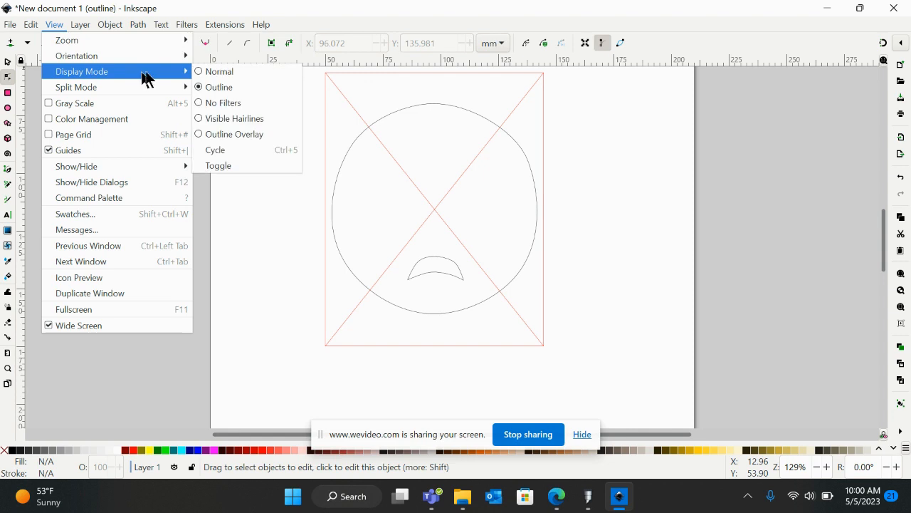
pyautogui.click(210, 71)
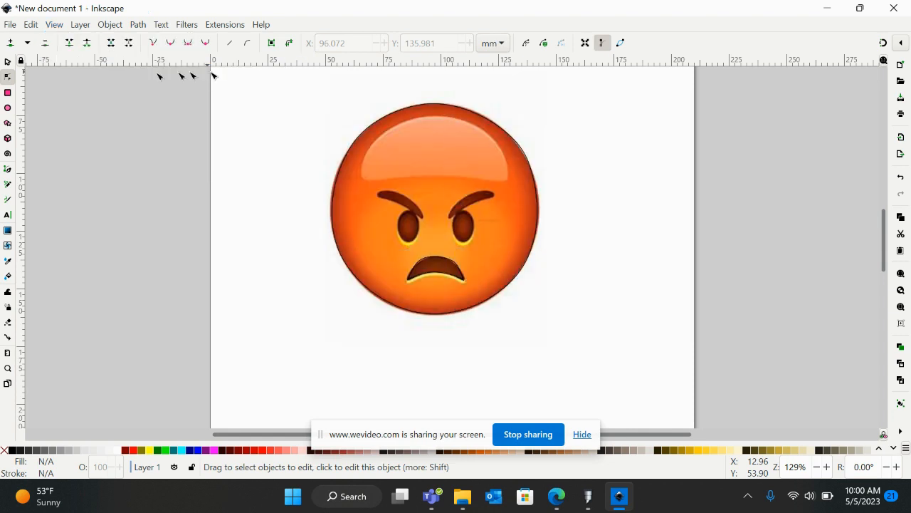
# Trace the emoji's left eyebrow and left eye together with the Pen tool as one closed 15-node path of straight segments
pyautogui.click(8, 170)
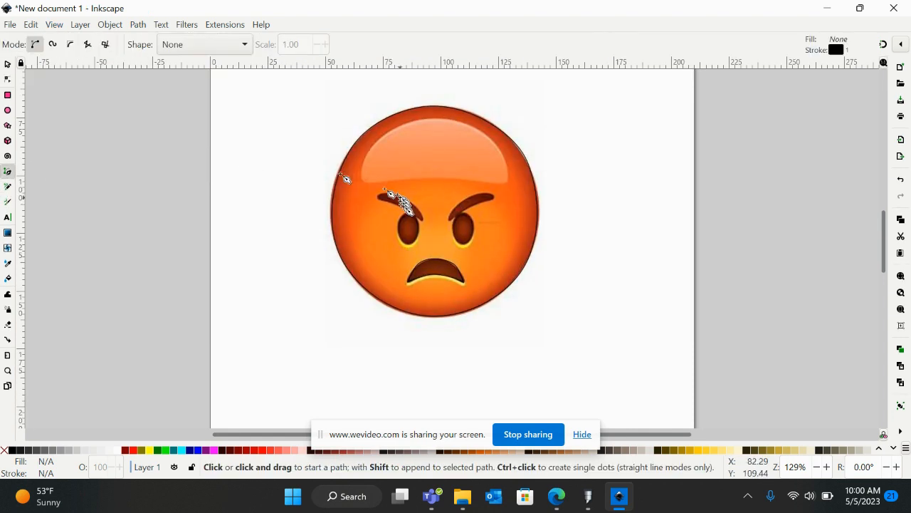
pyautogui.click(408, 203)
pyautogui.click(394, 197)
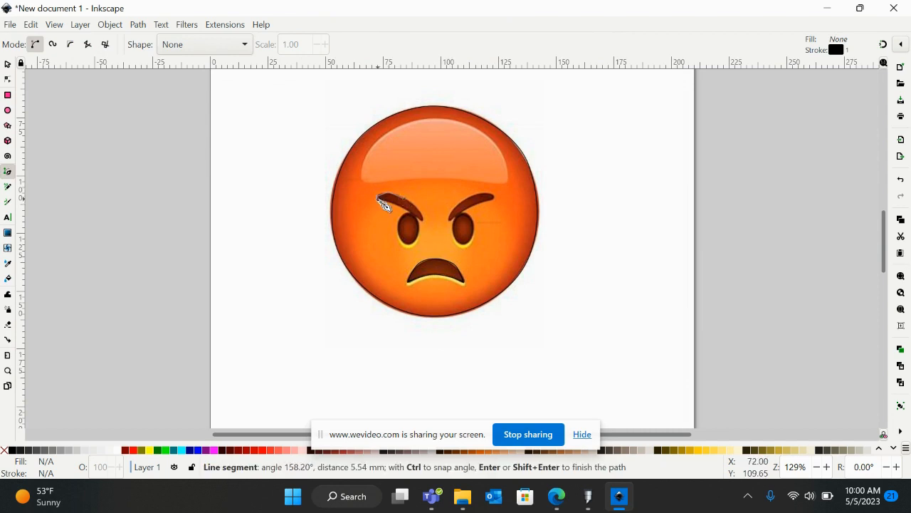
pyautogui.click(386, 204)
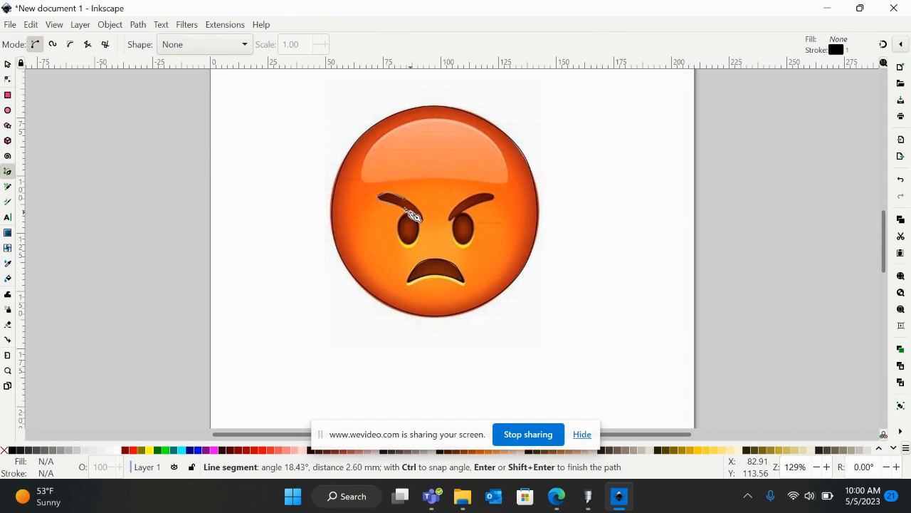
pyautogui.click(402, 223)
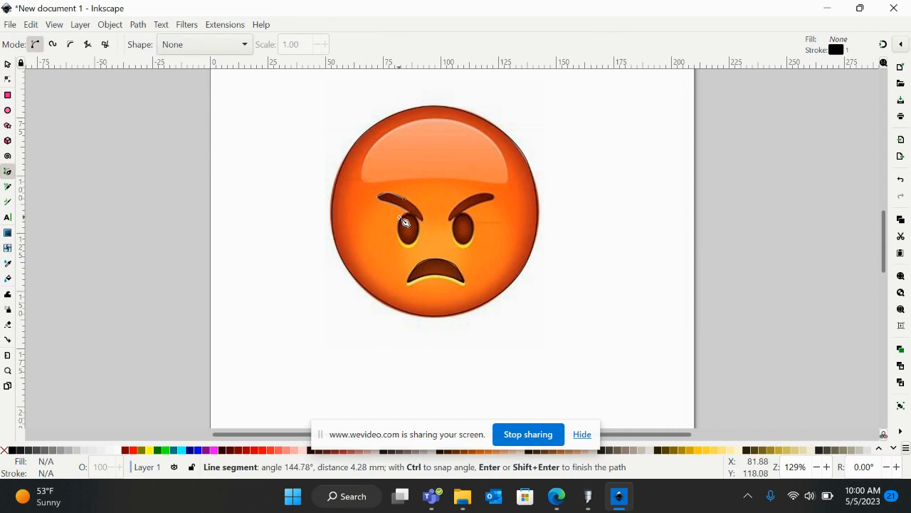
pyautogui.click(398, 235)
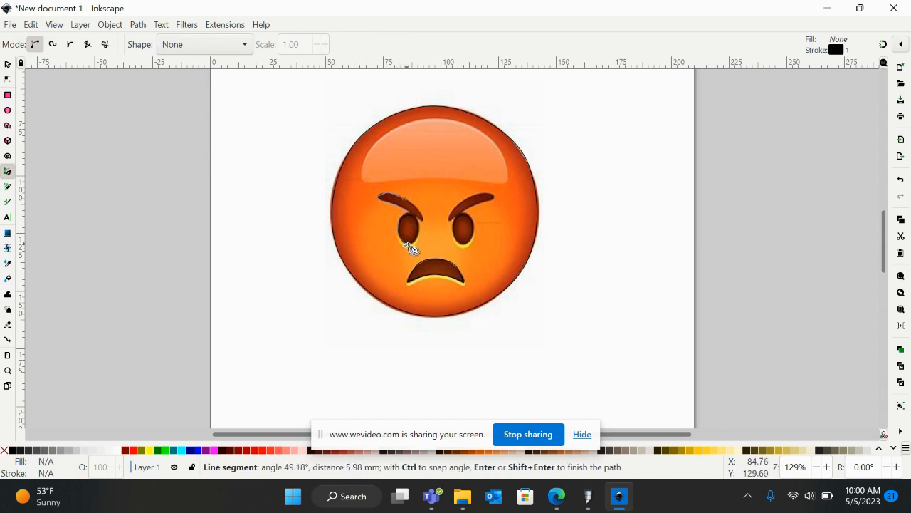
pyautogui.click(413, 248)
pyautogui.click(421, 240)
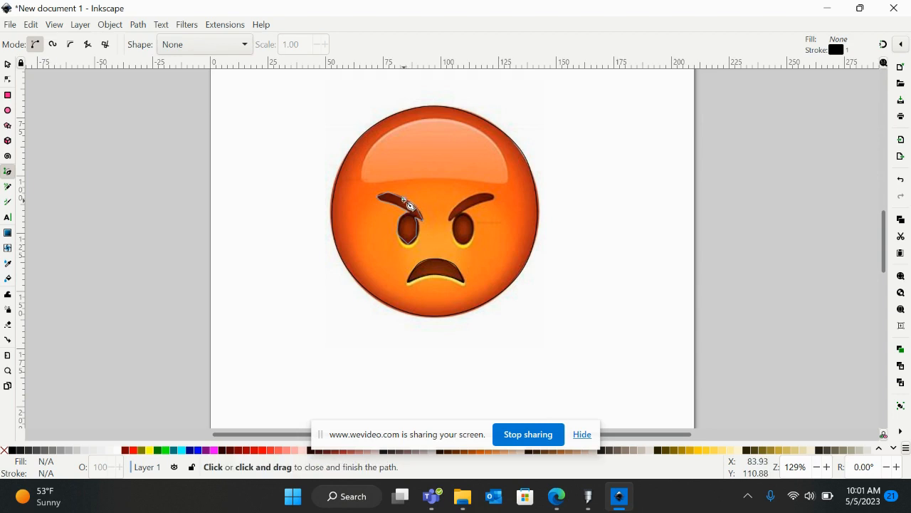
pyautogui.click(409, 205)
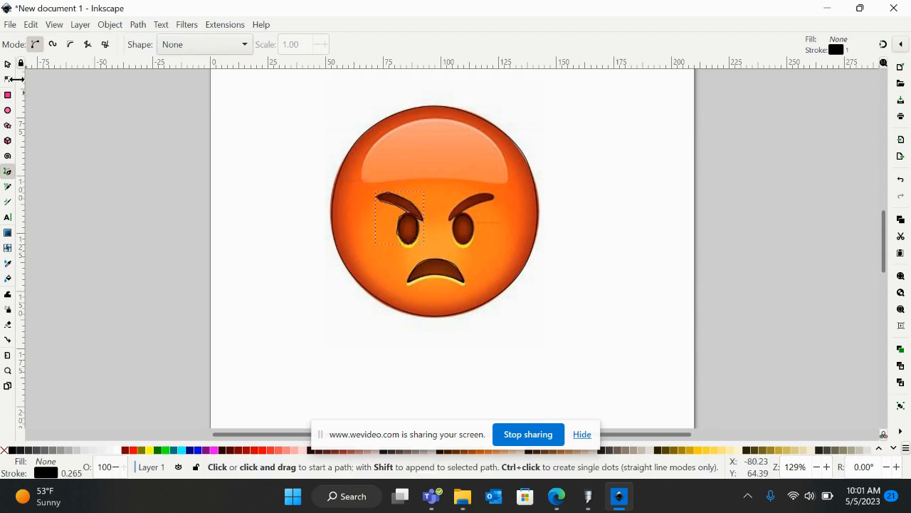
# Make seven nodes around the left eyebrow's outer end and curved edges auto-smooth
pyautogui.click(8, 77)
pyautogui.moveTo(383, 169); pyautogui.dragTo(404, 206)
pyautogui.click(203, 42)
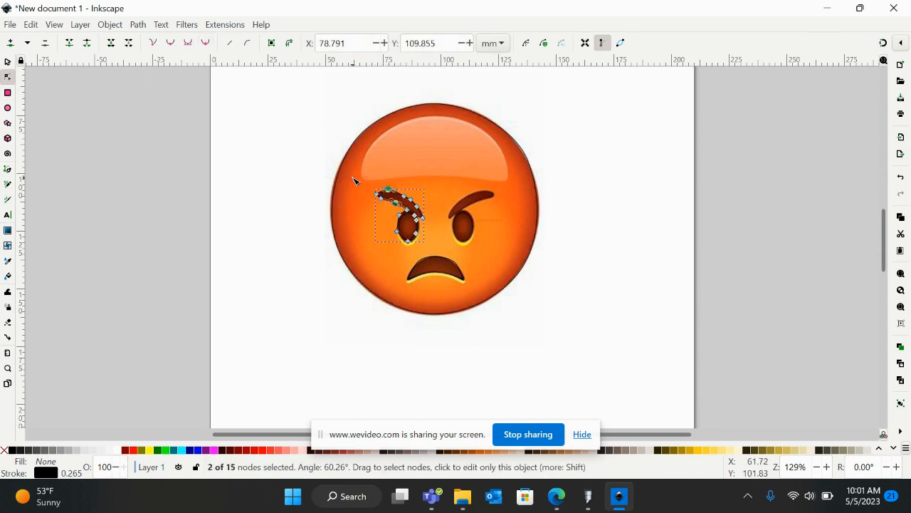
pyautogui.keyDown('shift'); pyautogui.click(403, 196); pyautogui.keyUp('shift')
pyautogui.keyDown('shift'); pyautogui.click(410, 200); pyautogui.keyUp('shift')
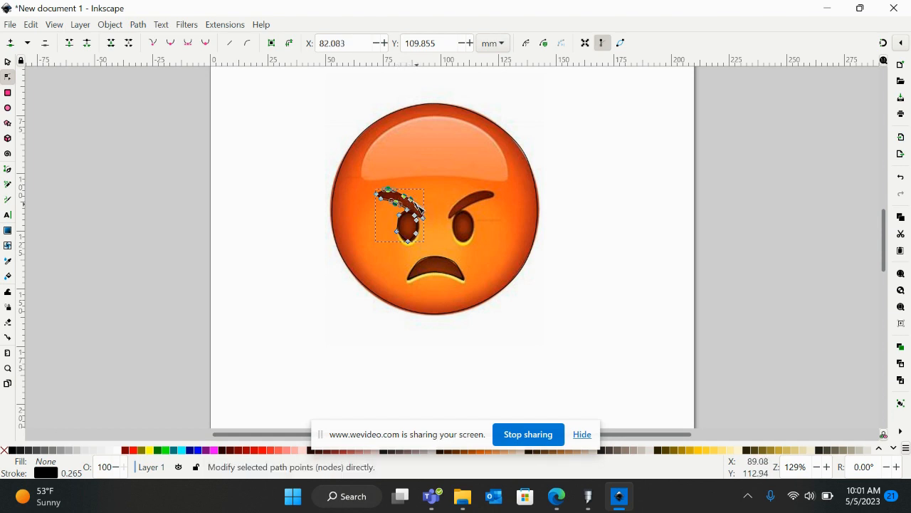
pyautogui.keyDown('shift'); pyautogui.click(417, 207); pyautogui.keyUp('shift')
pyautogui.keyDown('shift'); pyautogui.click(381, 201); pyautogui.keyUp('shift')
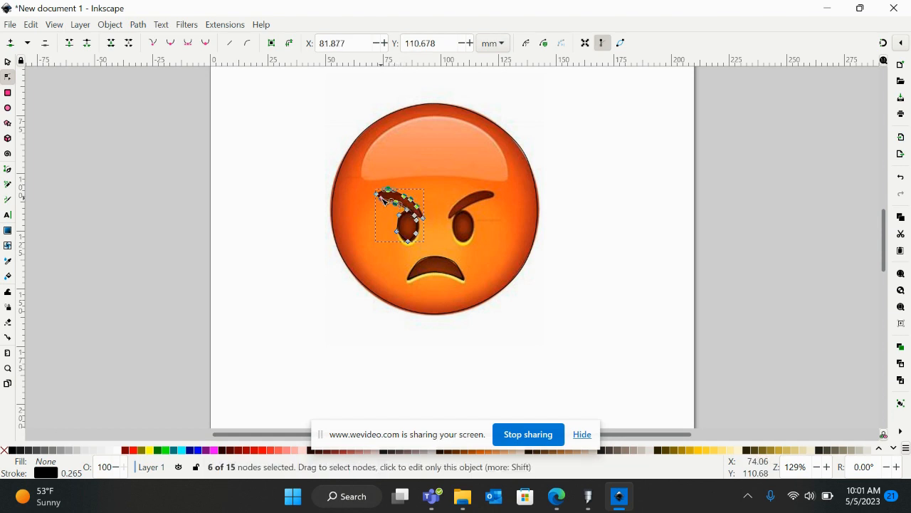
pyautogui.keyDown('shift'); pyautogui.click(376, 194); pyautogui.keyUp('shift')
pyautogui.click(205, 44)
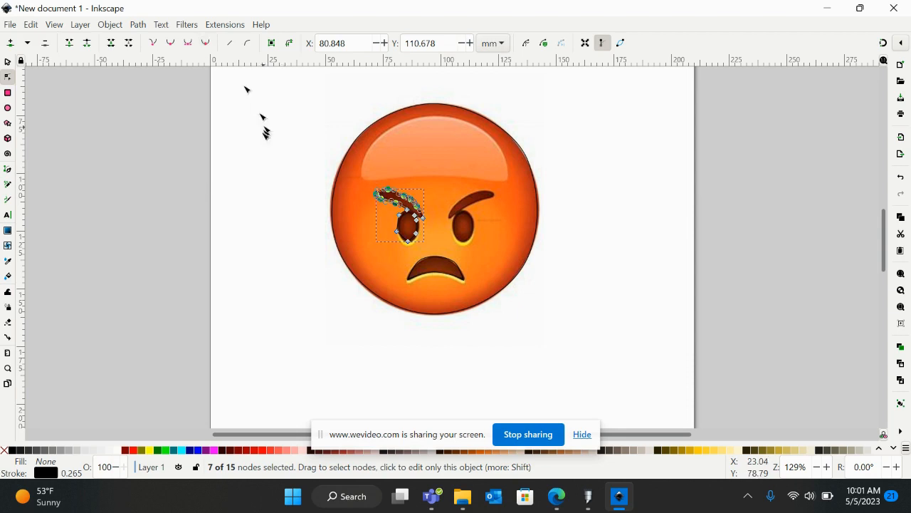
# Make five nodes around the left eye's outline auto-smooth and deselect the path
pyautogui.click(302, 158)
pyautogui.moveTo(433, 252); pyautogui.dragTo(385, 221)
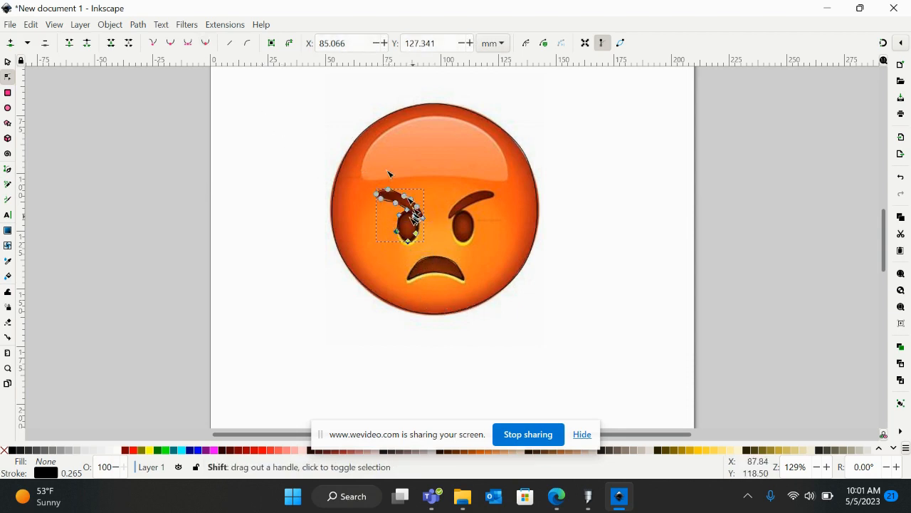
pyautogui.keyDown('shift'); pyautogui.click(423, 223); pyautogui.keyUp('shift')
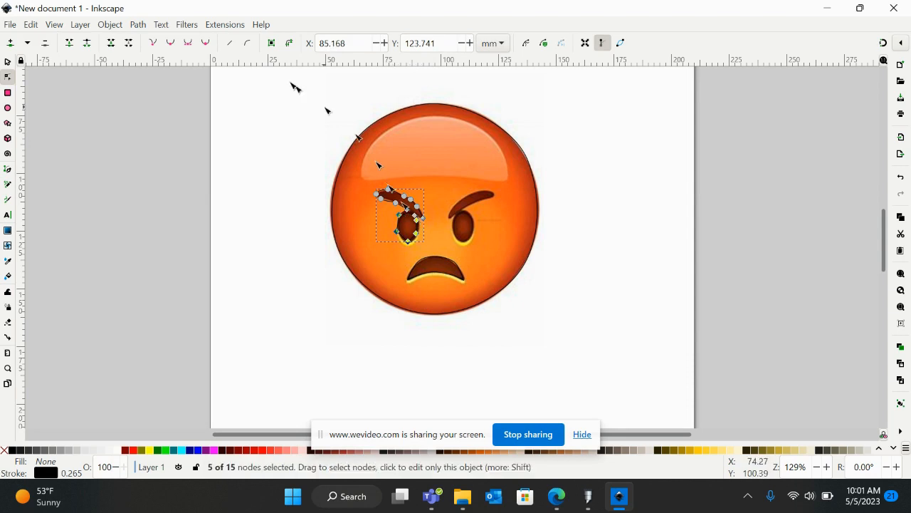
pyautogui.click(205, 44)
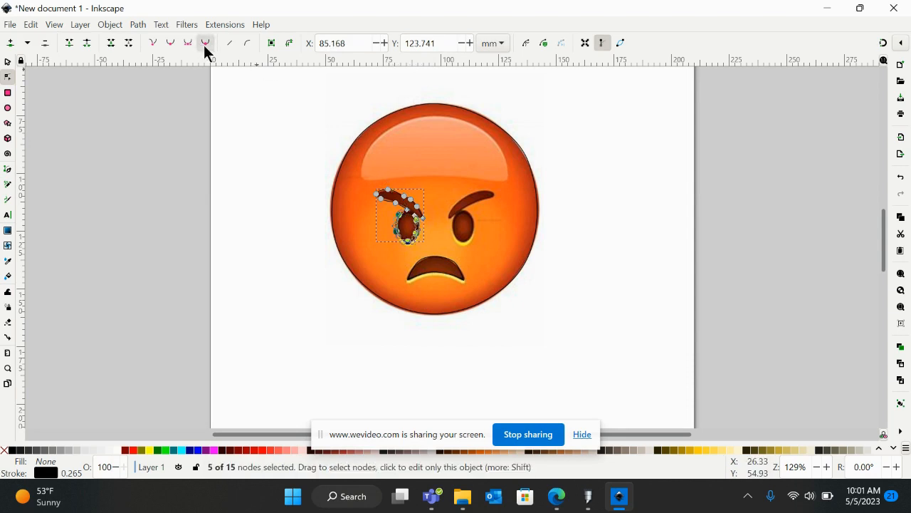
pyautogui.click(299, 128)
# Move the node on the left eyebrow's upper edge slightly, to about X 78, Y 108 mm, to fit the image
pyautogui.click(402, 218)
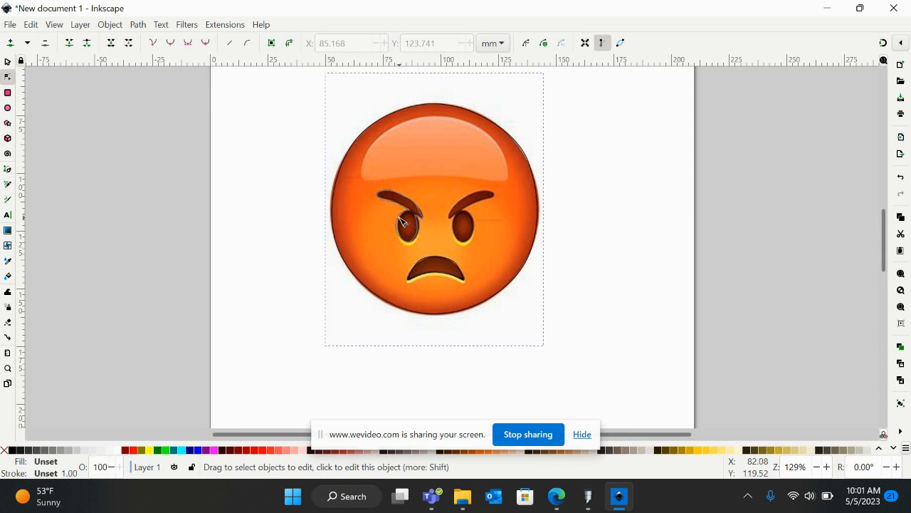
pyautogui.click(402, 218)
pyautogui.moveTo(381, 198); pyautogui.dragTo(393, 197)
pyautogui.click(354, 155)
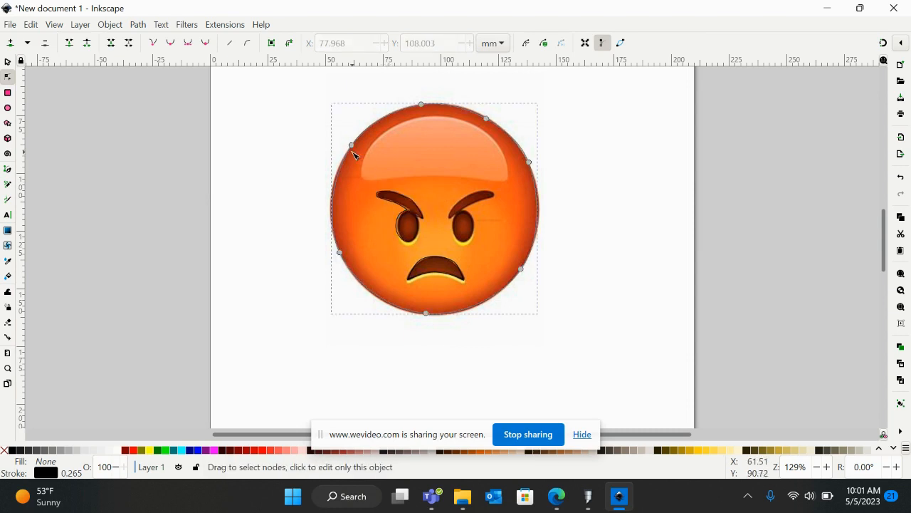
# Duplicate the left eyebrow-and-eye path, flip the copy horizontally and place it over the right eyebrow and eye at about X 102.6, Y 107.4 mm
pyautogui.click(8, 62)
pyautogui.click(402, 214)
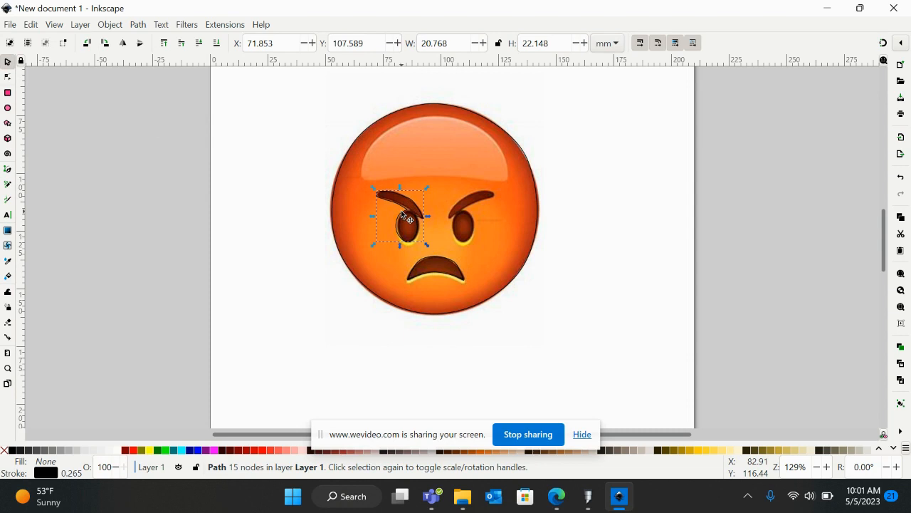
pyautogui.press('ctrl')
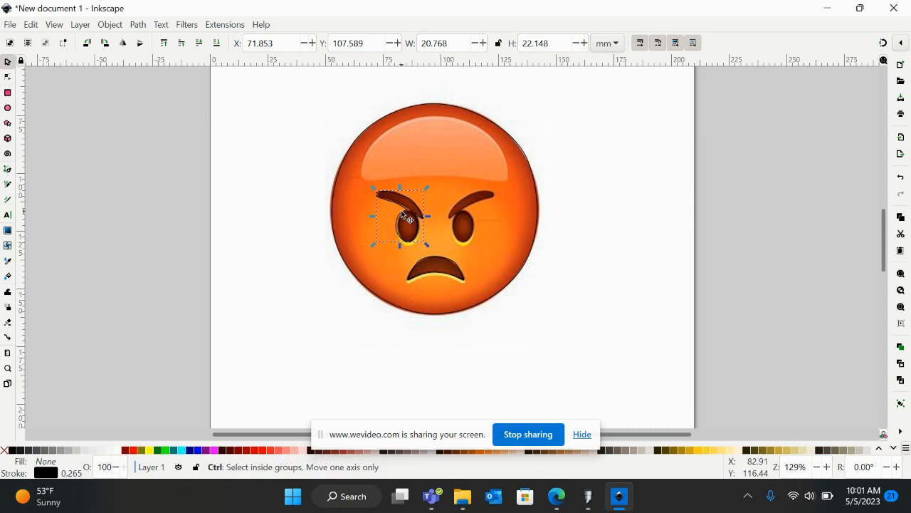
pyautogui.moveTo(402, 212); pyautogui.dragTo(470, 214)
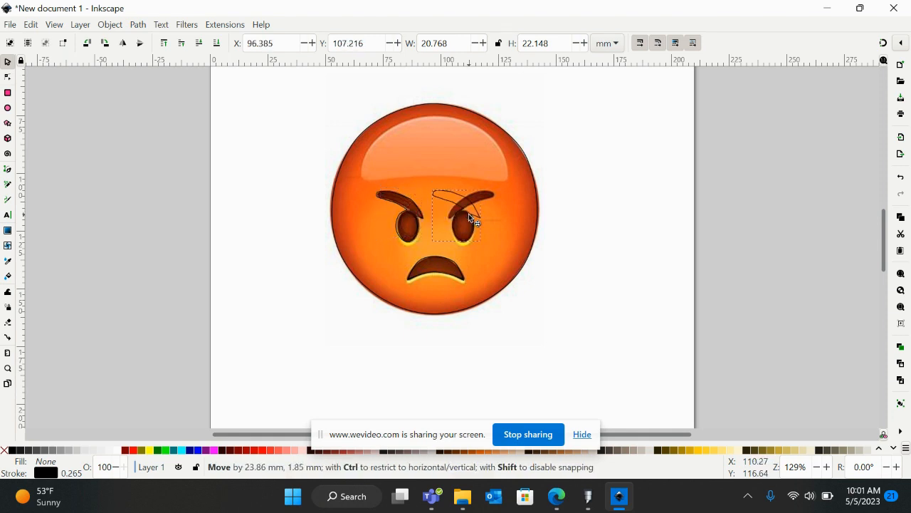
pyautogui.click(123, 43)
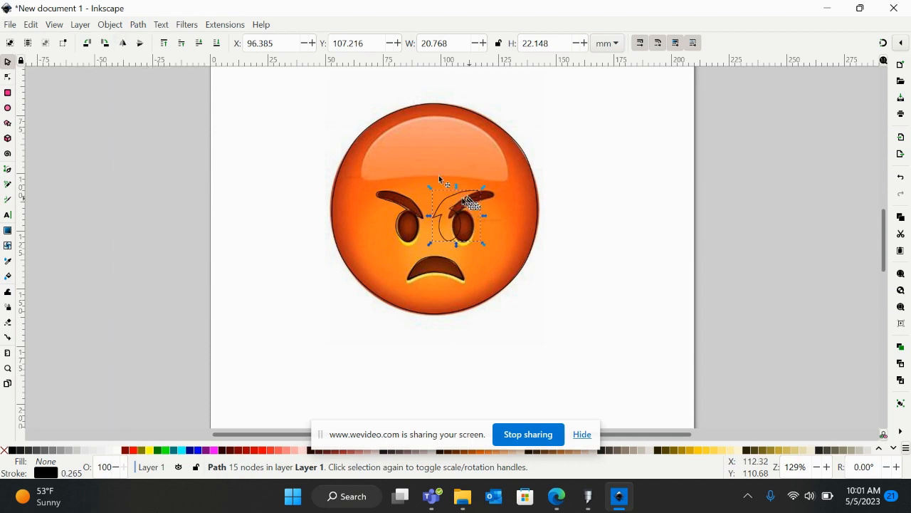
pyautogui.moveTo(449, 197); pyautogui.dragTo(467, 201)
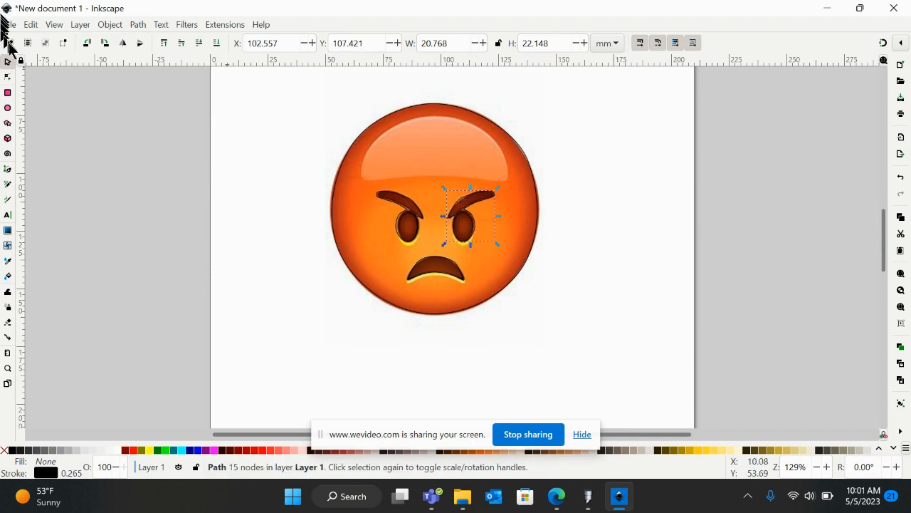
# Switch the display mode to Outline and delete the embedded emoji image behind the traced paths
pyautogui.click(55, 25)
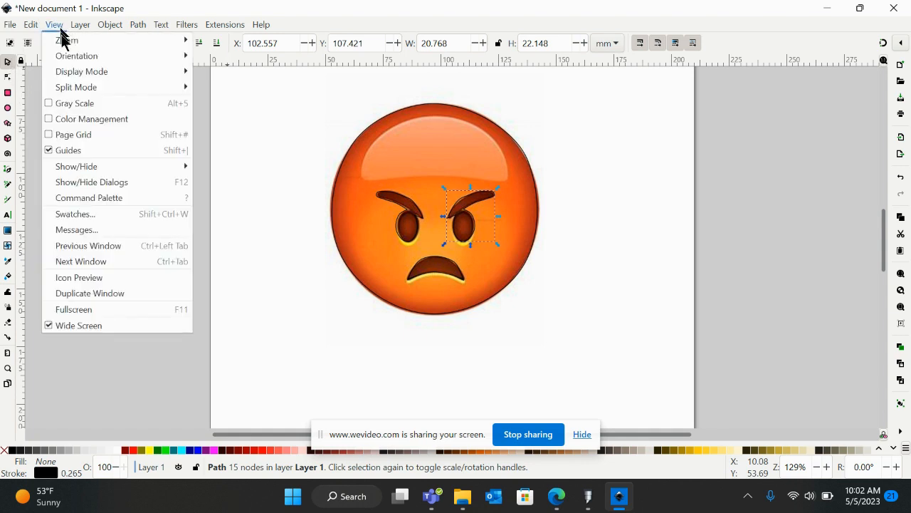
pyautogui.moveTo(73, 60)
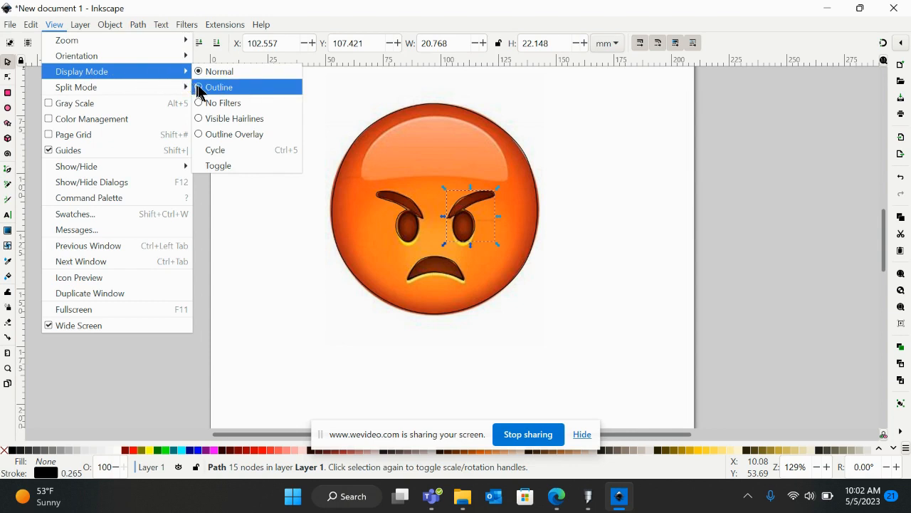
pyautogui.click(198, 86)
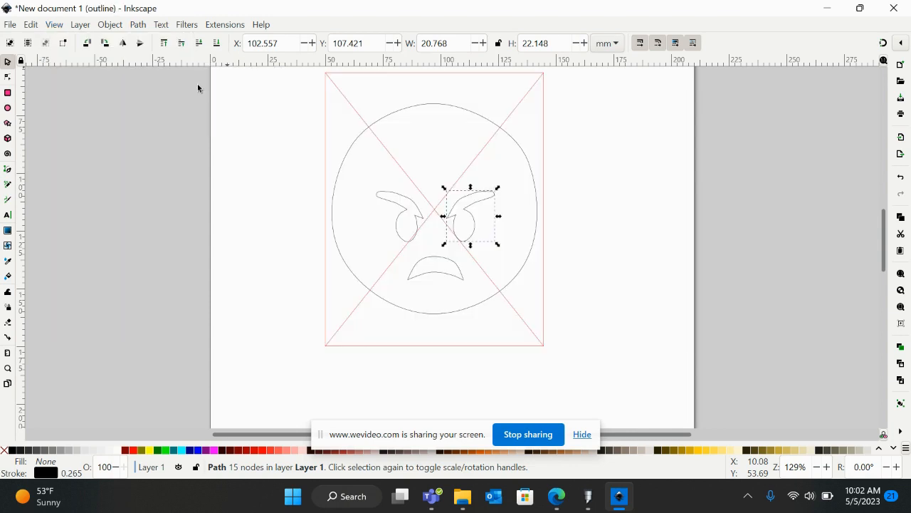
pyautogui.click(246, 154)
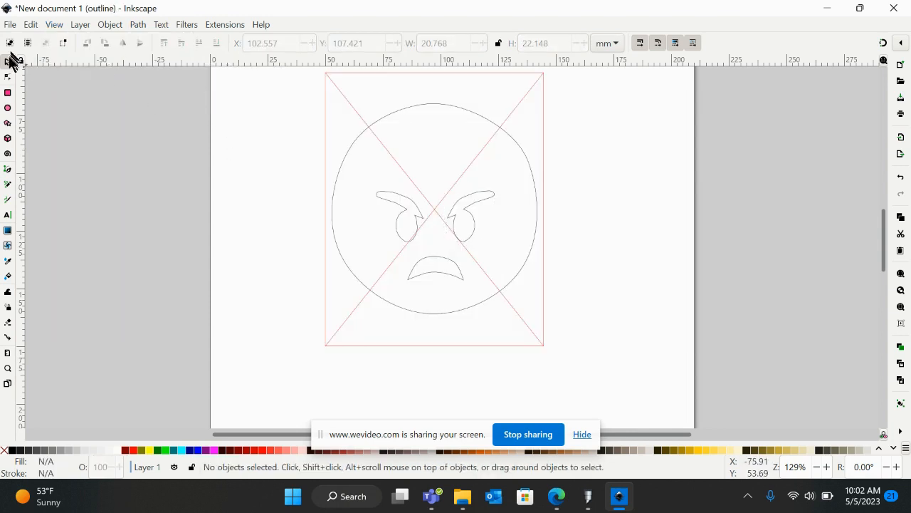
pyautogui.click(339, 90)
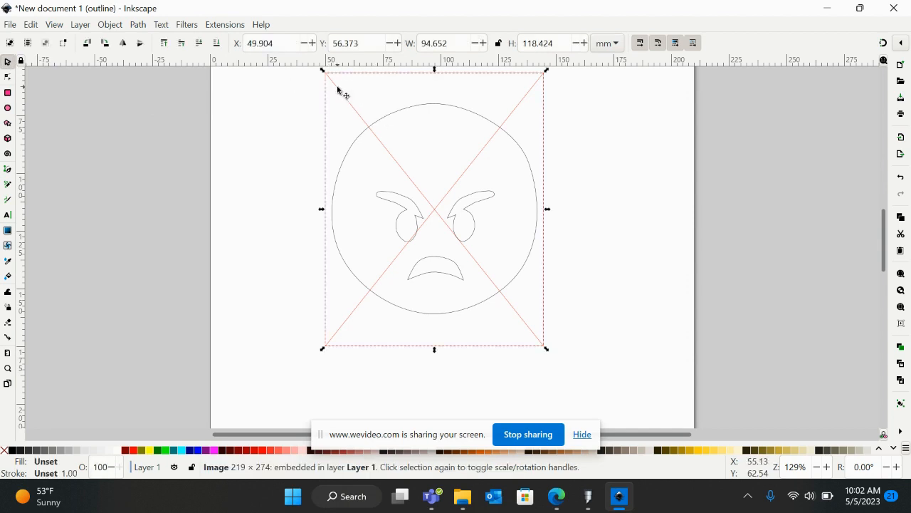
pyautogui.press('Delete')
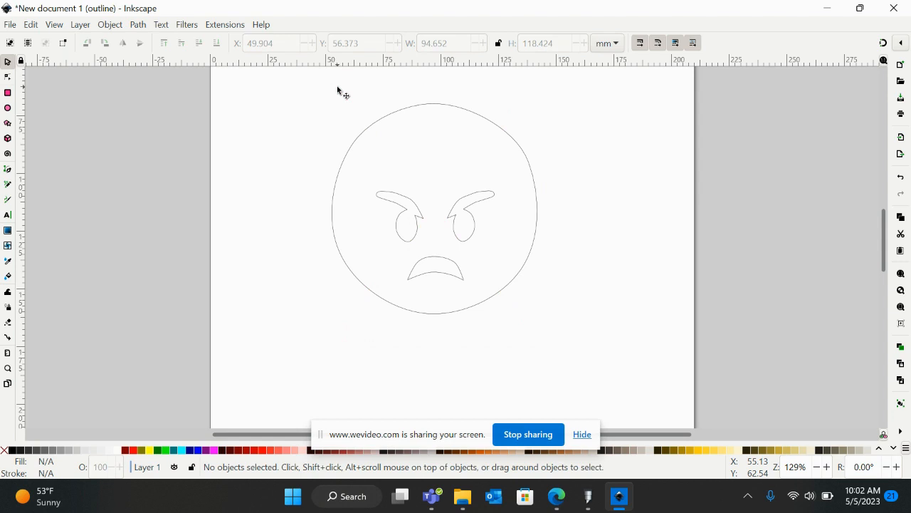
# Start saving the traced emoji drawing
pyautogui.click(10, 24)
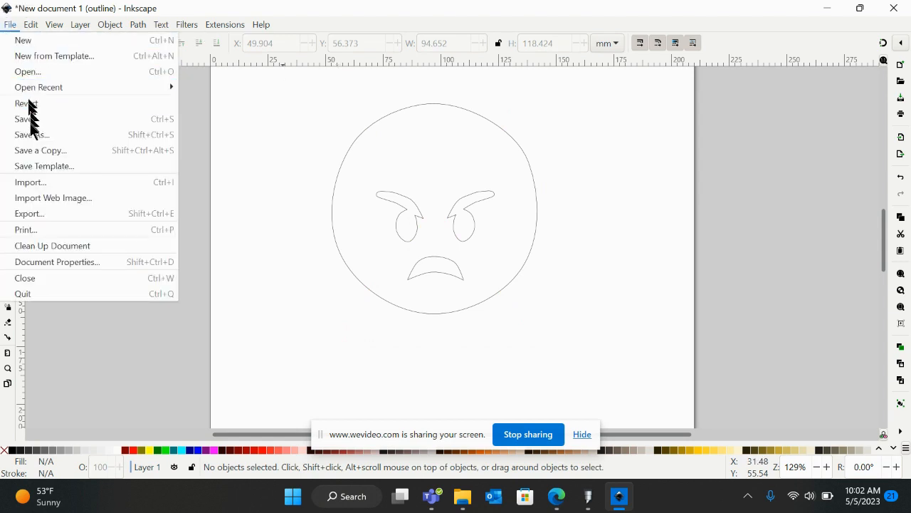